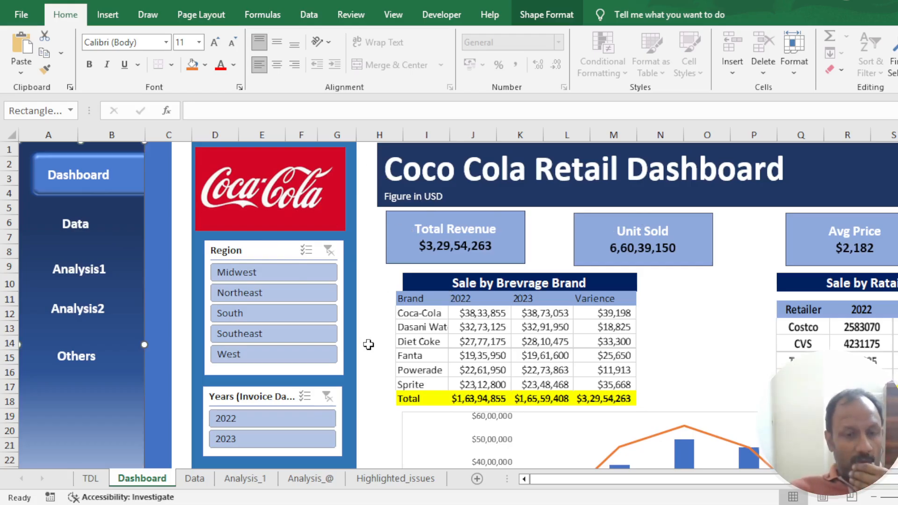
- Tour the linked workbook's Data, Dashboard, Analysis_1, Analysis_@ and Highlighted_issues sheets
click(80, 237)
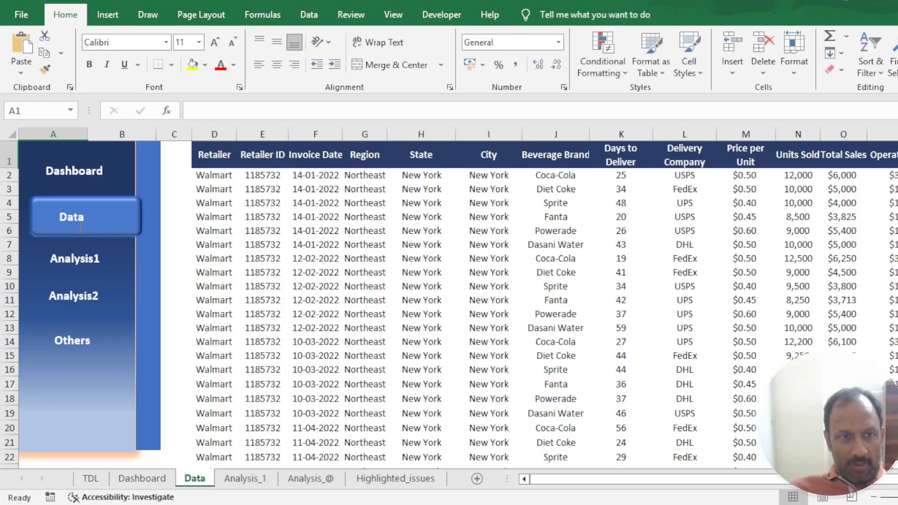
click(75, 175)
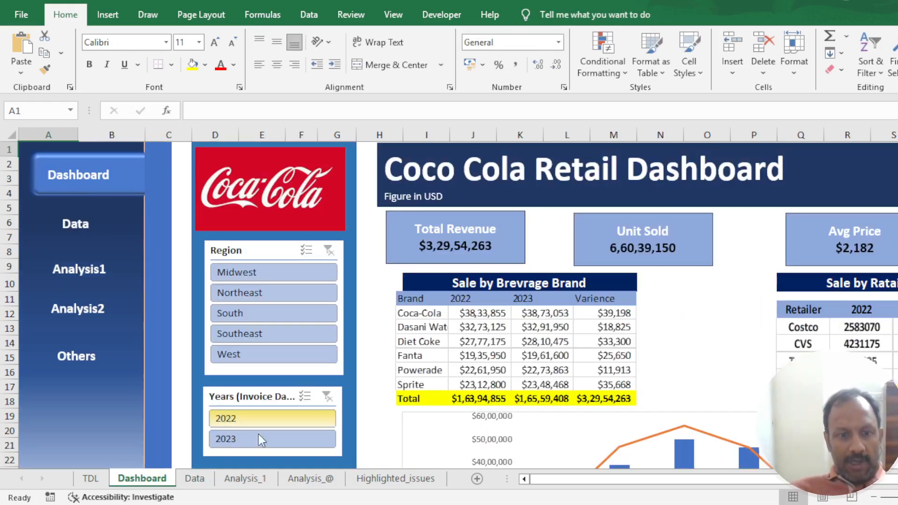
click(192, 480)
click(245, 479)
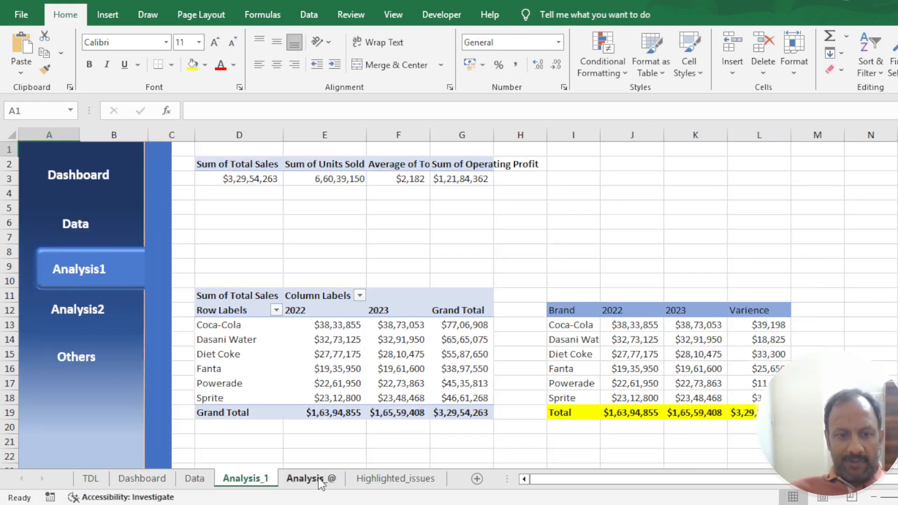
click(310, 479)
click(396, 480)
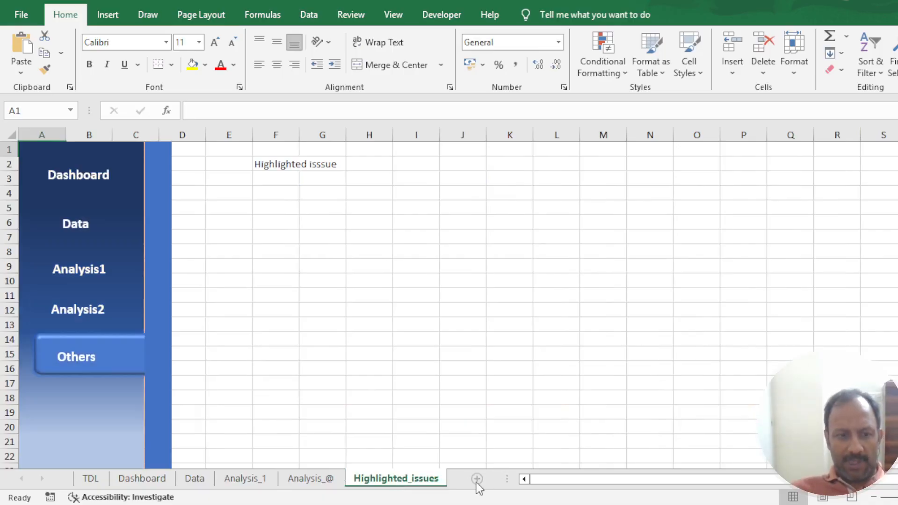
click(301, 479)
click(402, 479)
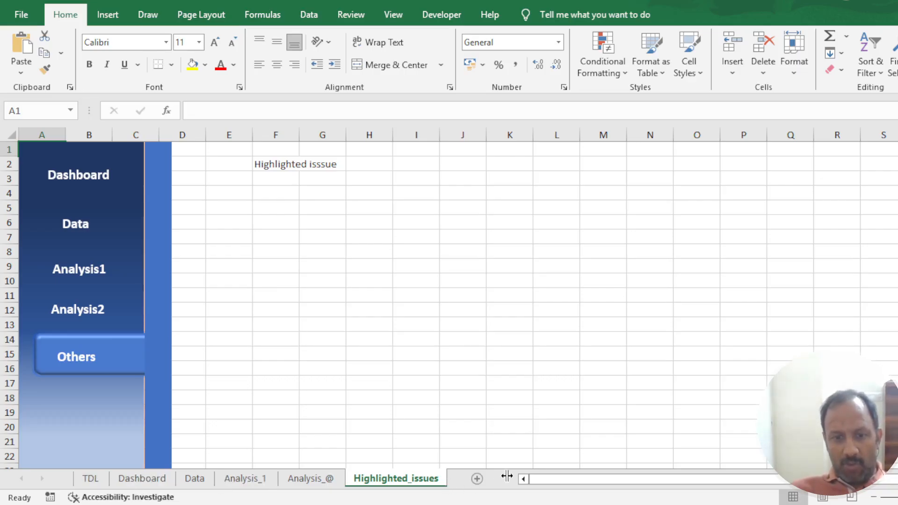
- Shrink the sheet tab area and go through the sheets in reverse order from Highlighted_issues to TDL
drag(507, 476, 409, 477)
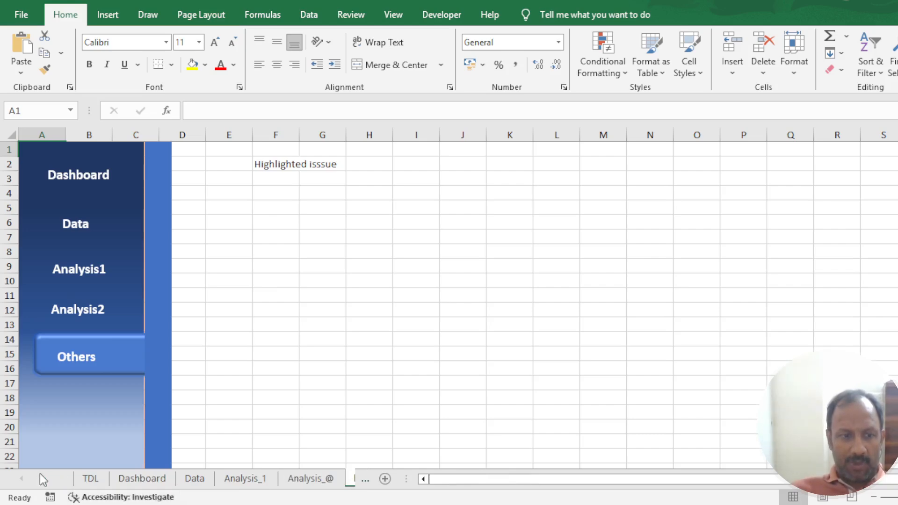
click(42, 480)
click(42, 481)
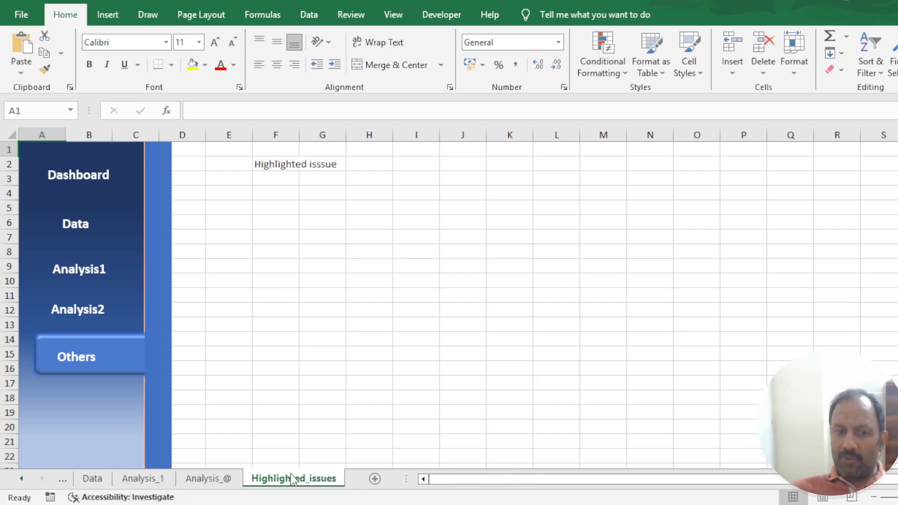
click(209, 479)
click(141, 479)
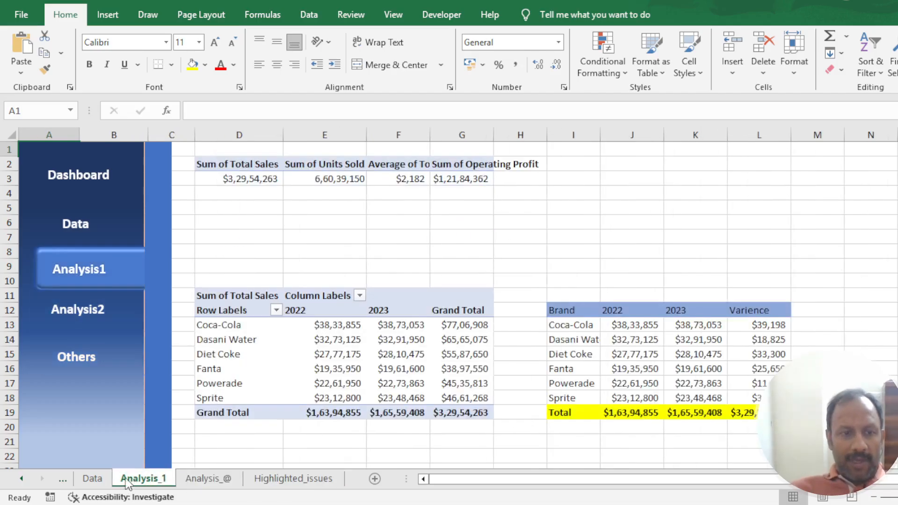
click(93, 478)
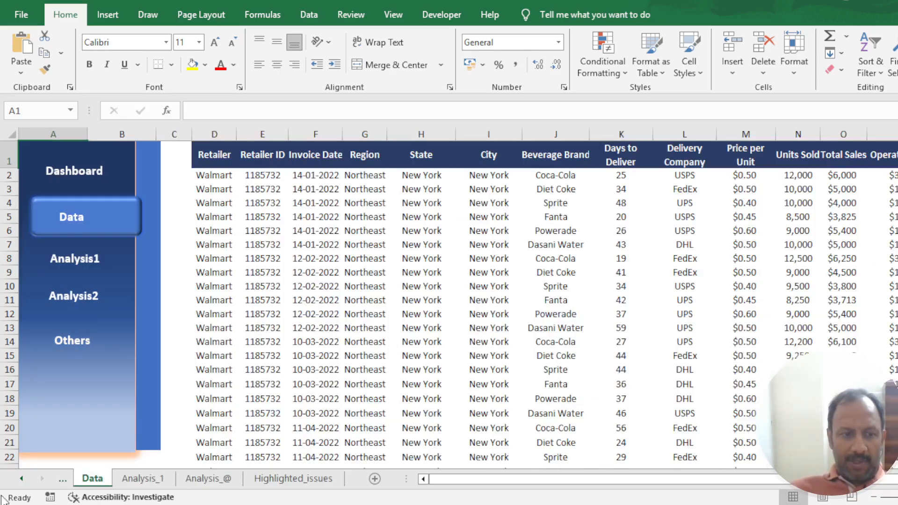
click(22, 480)
click(22, 480)
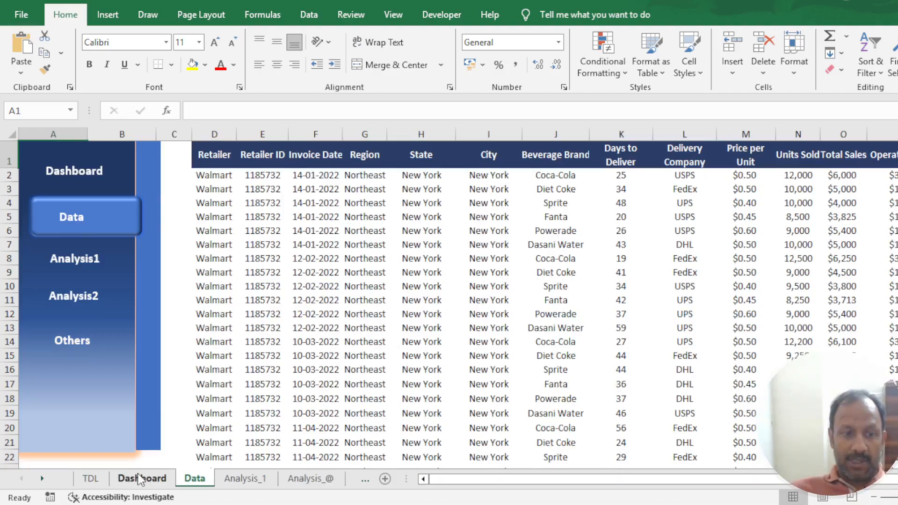
click(138, 476)
click(94, 479)
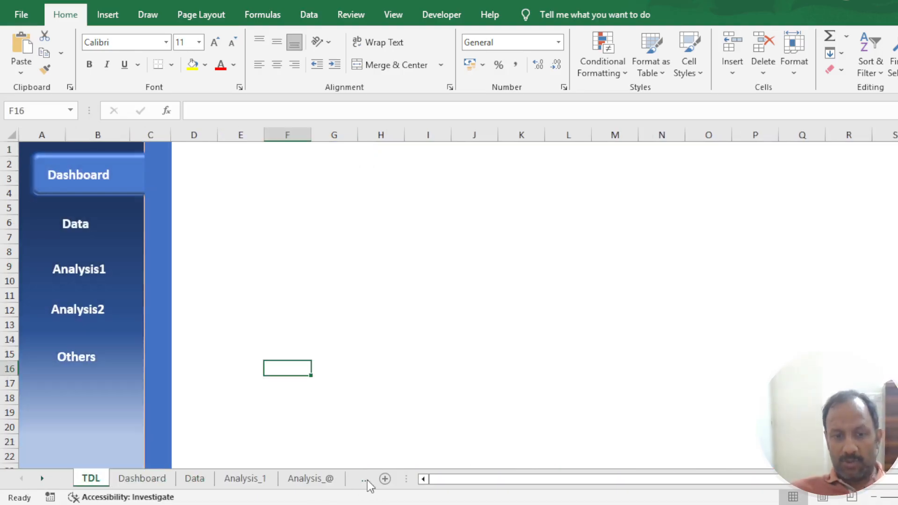
- Widen the sheet tab area and revisit the Dashboard and Data sheets, ending on TDL
drag(408, 478, 483, 478)
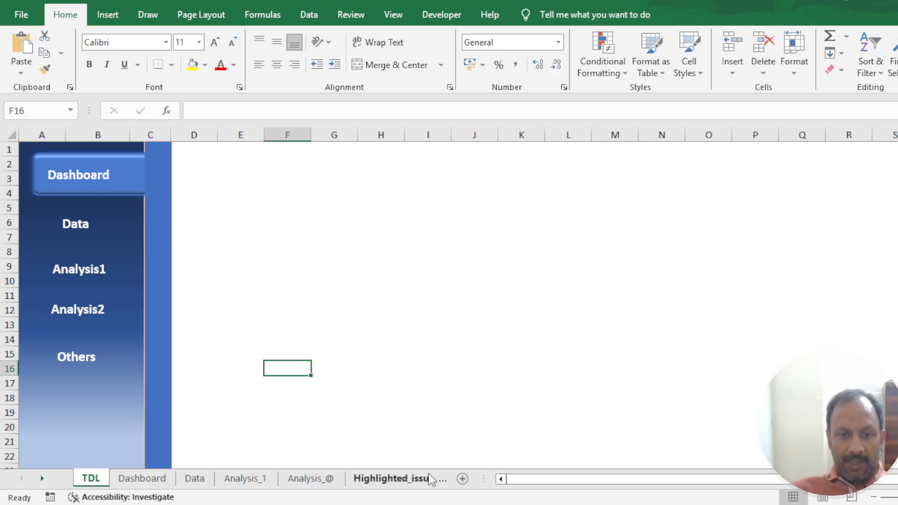
click(142, 477)
click(195, 478)
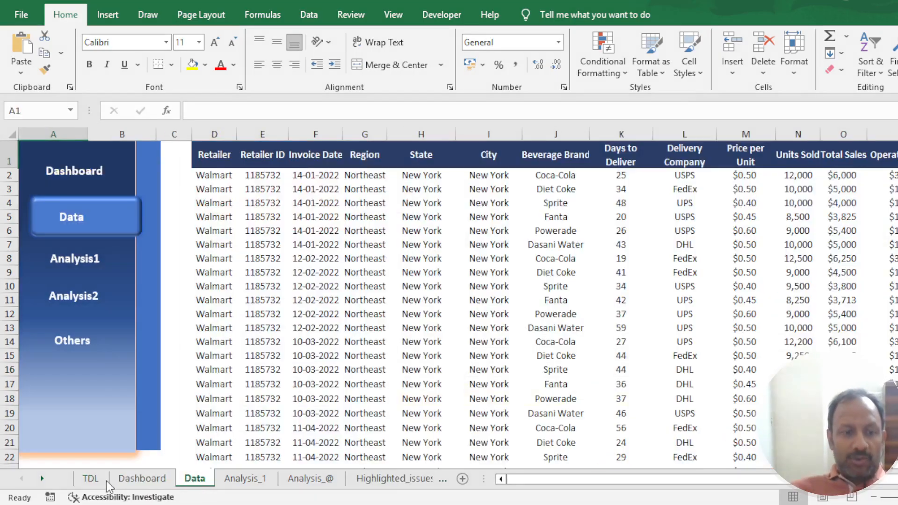
click(91, 478)
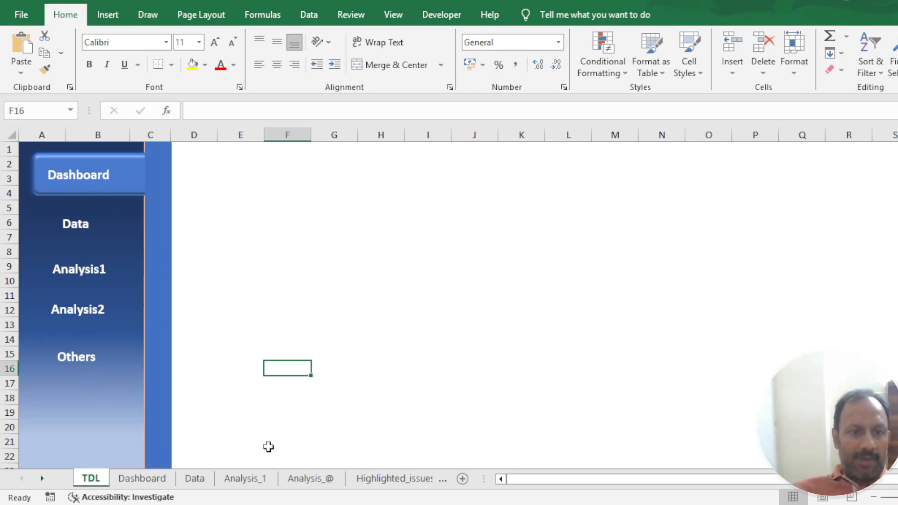
- Test the navigation panel links in order from Dashboard through Data, Analysis1 and Analysis2 to Others
click(90, 189)
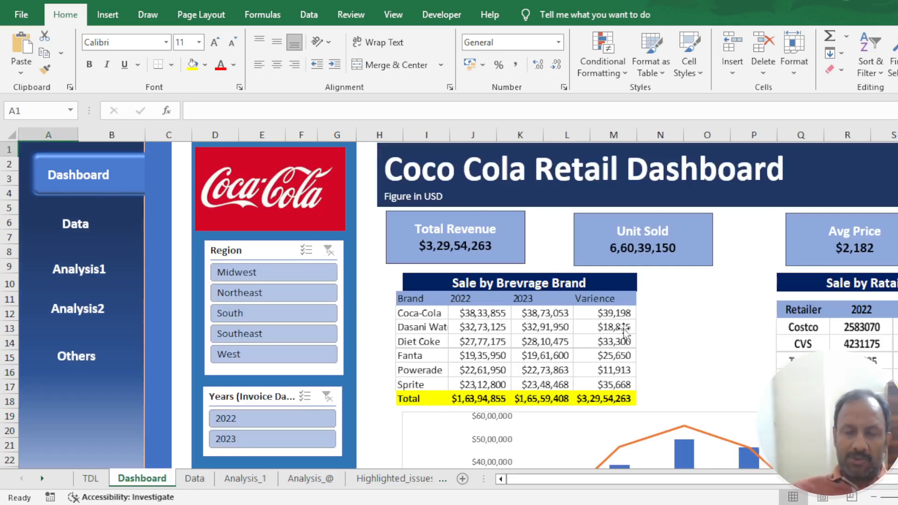
click(70, 223)
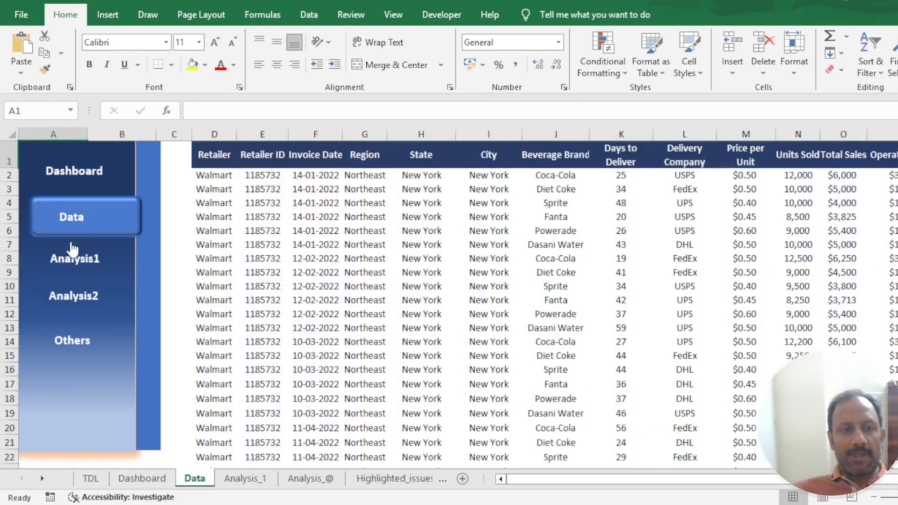
click(76, 263)
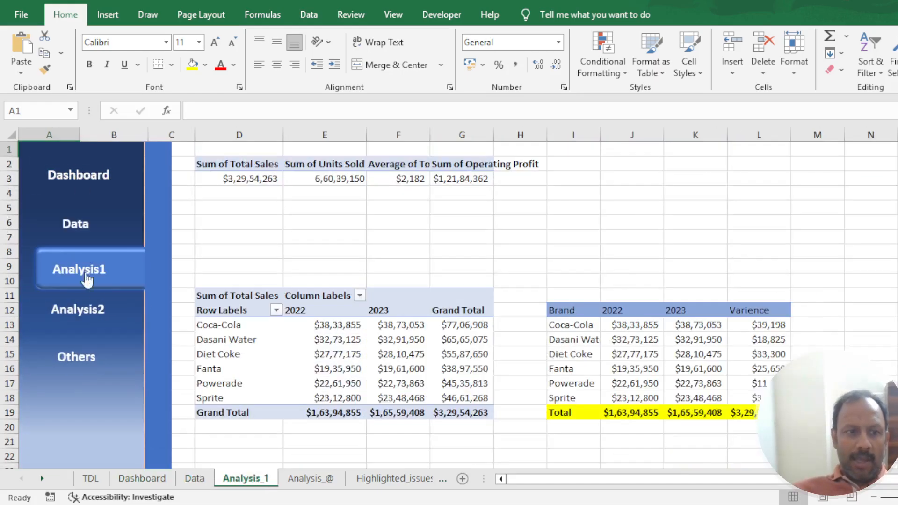
click(84, 313)
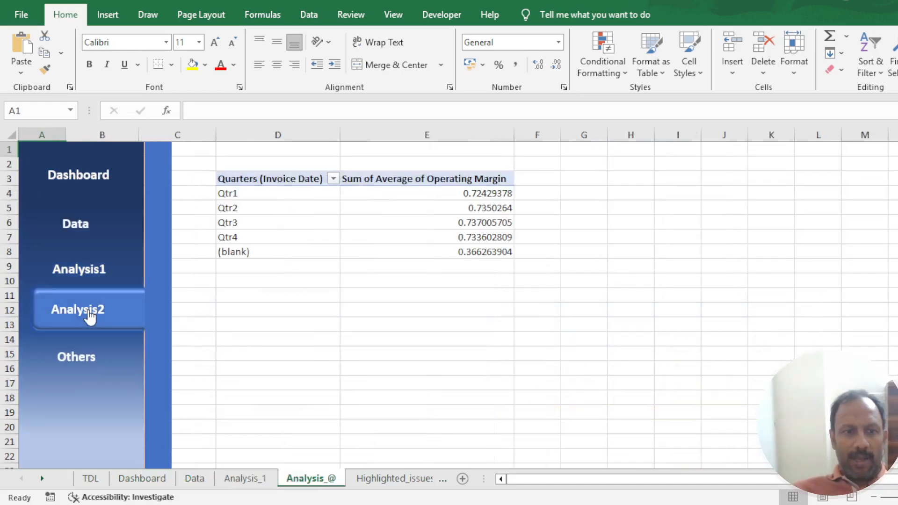
click(57, 177)
click(87, 367)
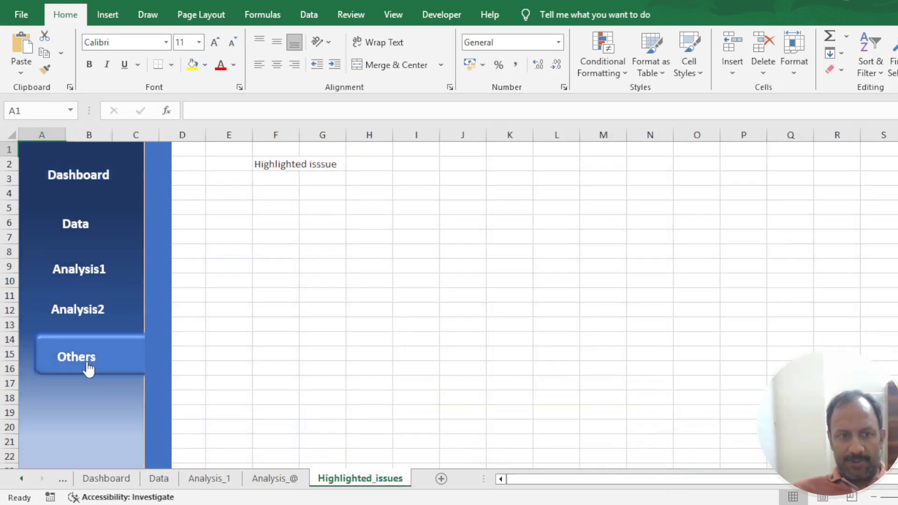
- Follow the navigation panel links from Analysis2 back up to Dashboard, and return through Data to Analysis1
click(83, 316)
click(96, 267)
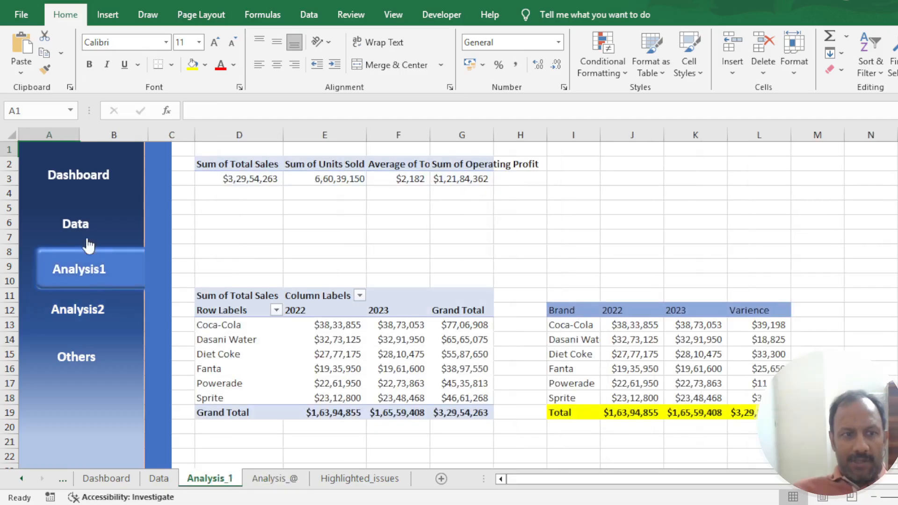
click(80, 224)
click(92, 172)
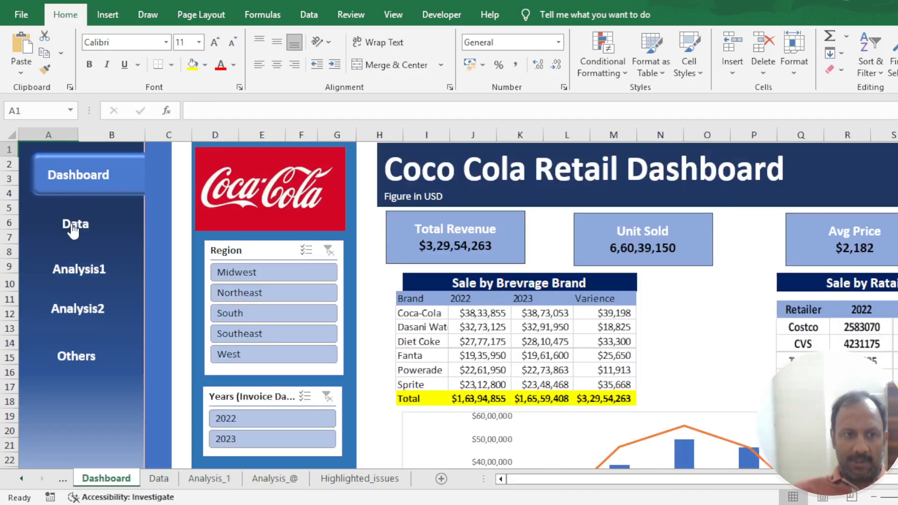
click(73, 230)
click(76, 270)
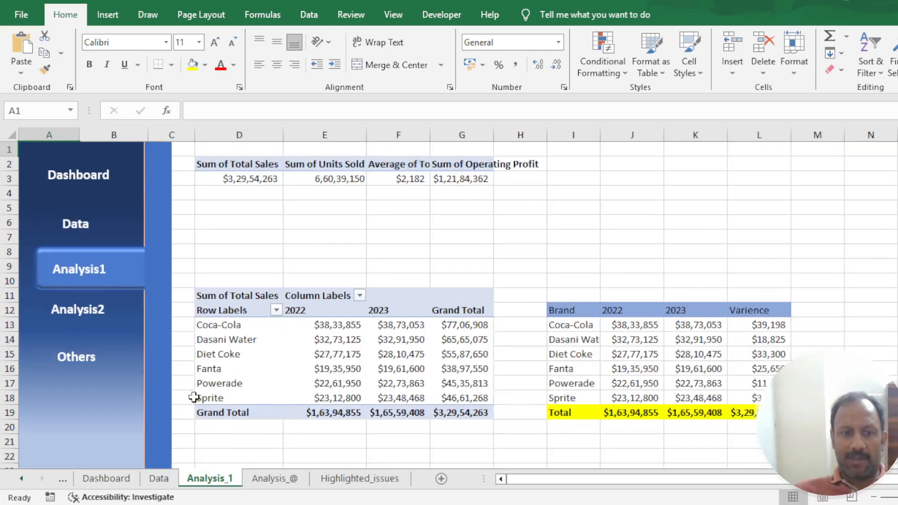
- View the Analysis_@ and Highlighted_issues sheets and go back through Analysis_1 to Data, bypassing the navigation panel
click(277, 482)
click(360, 479)
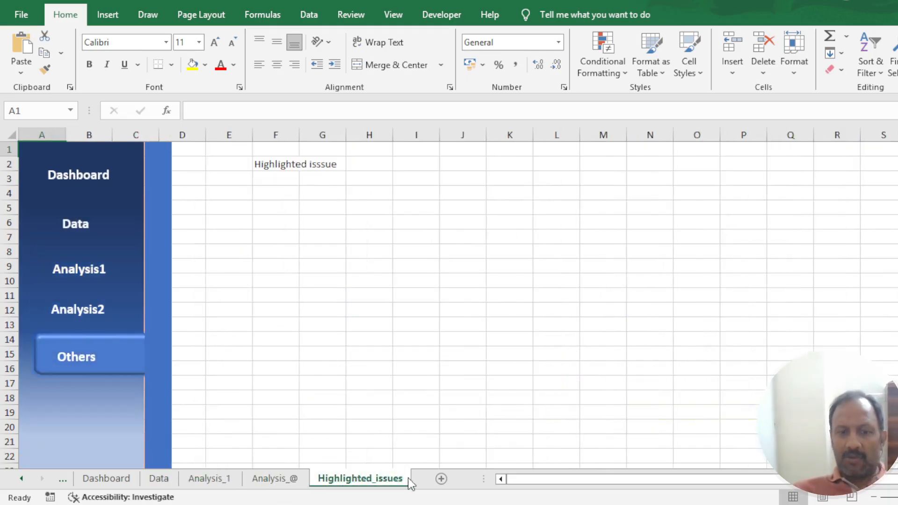
click(256, 479)
click(227, 485)
click(158, 484)
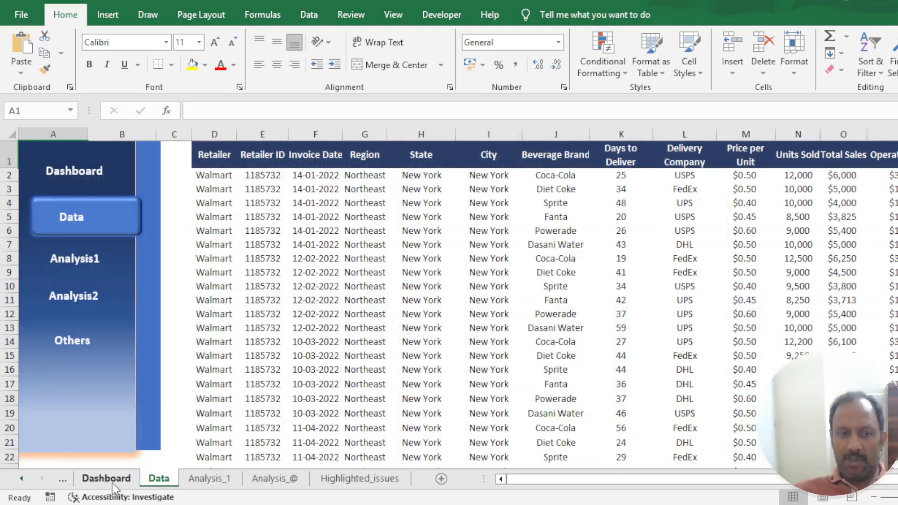
- Narrow column H on the Dashboard sheet to reduce the gap between the slicers and the report area
click(112, 486)
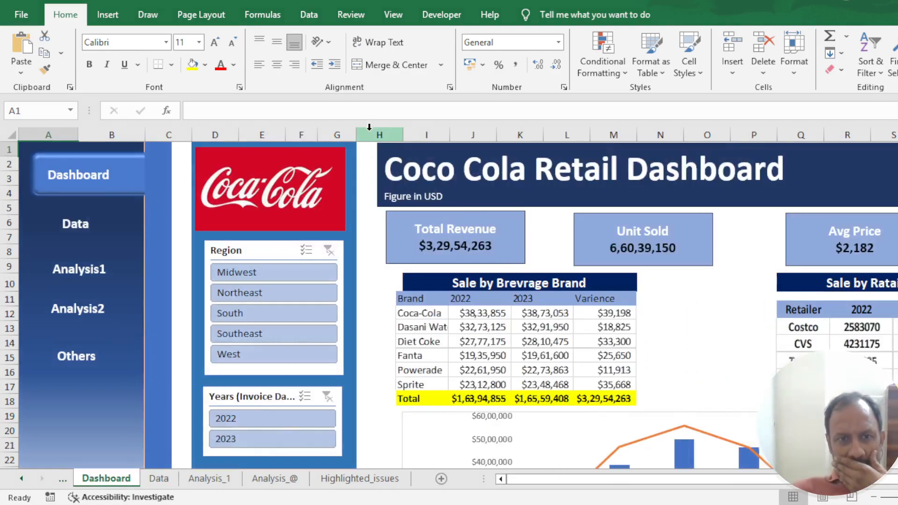
drag(409, 137, 377, 136)
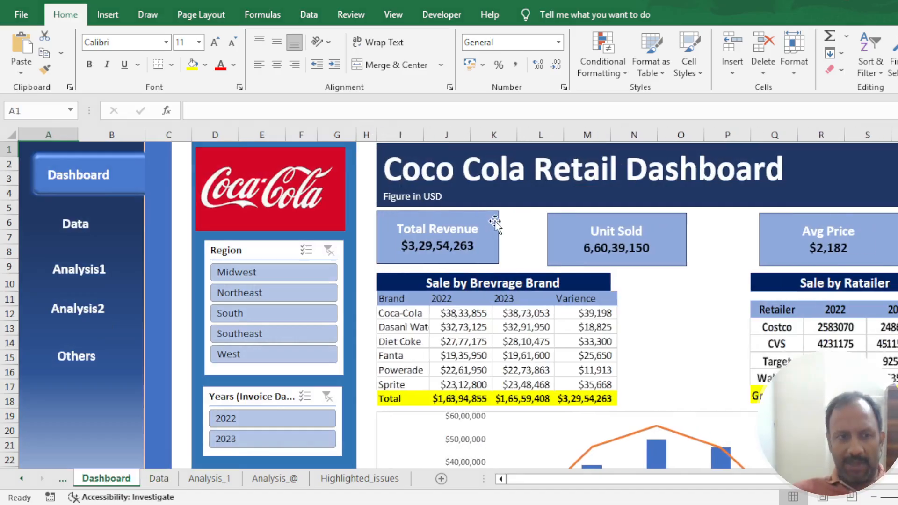
- Look through the recent workbooks and bring up the copy of the sales workbook without a navigation panel
key(alt+f)
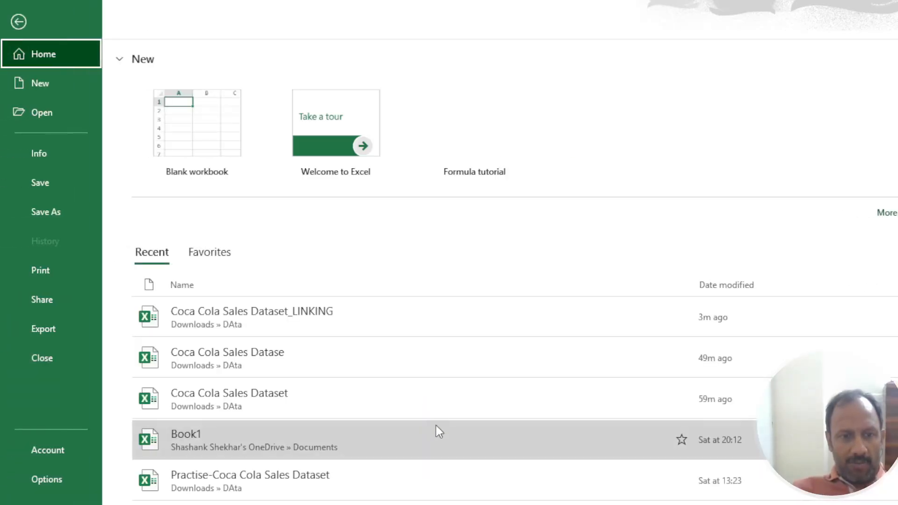
scroll(444, 427, down, 2)
key(Escape)
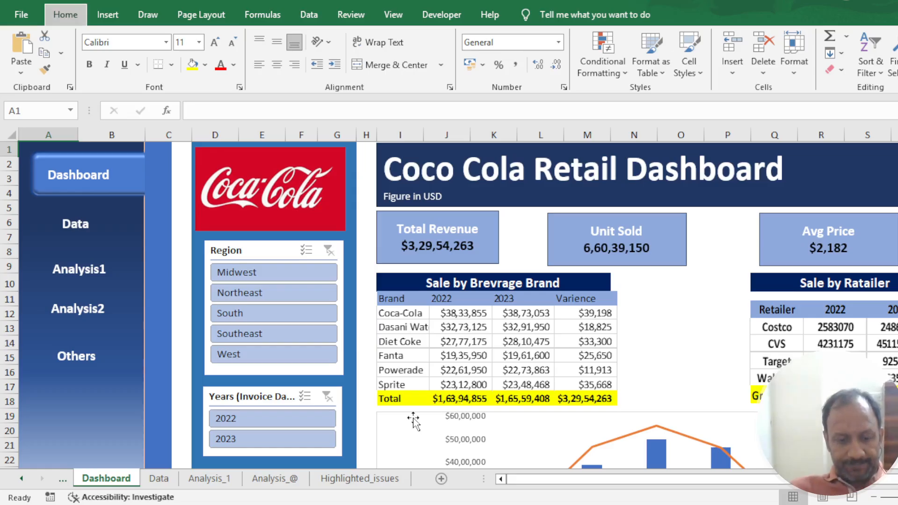
key(alt+f)
key(Escape)
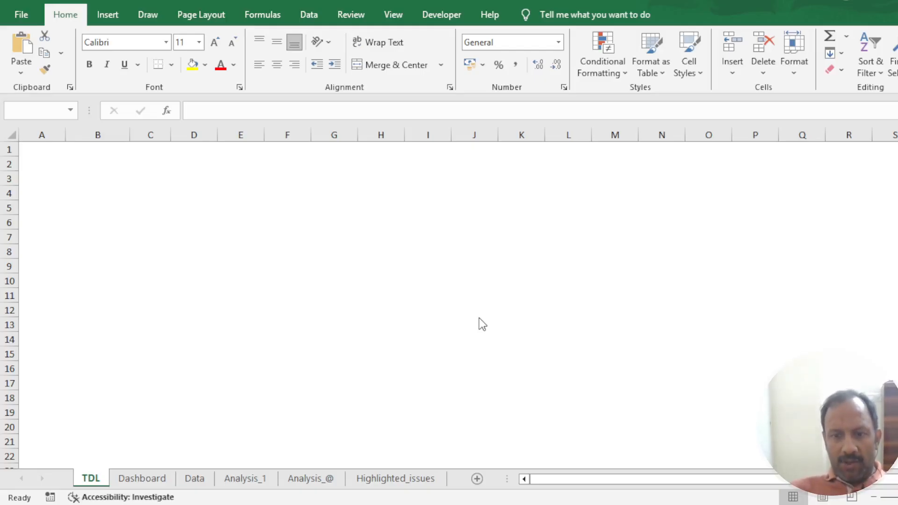
- Check the empty area beside the slicers on this copy's Dashboard sheet and return to the TDL sheet
click(287, 367)
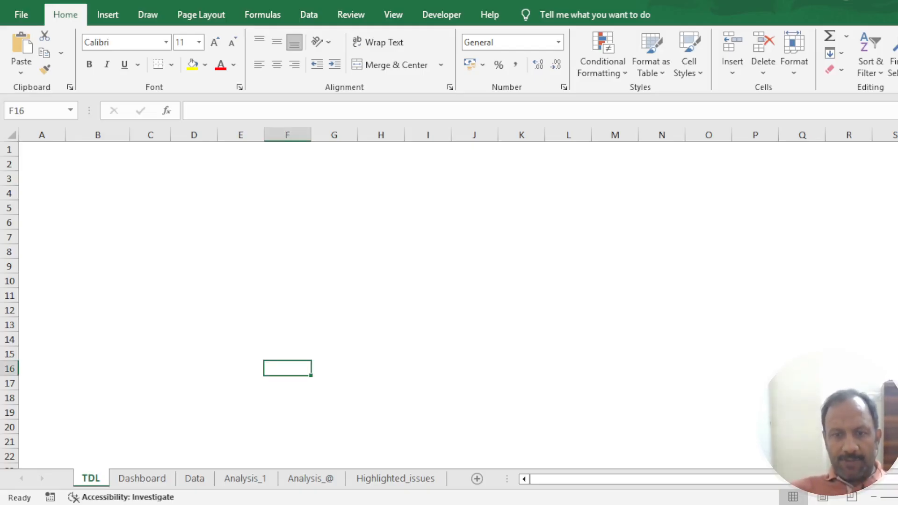
click(140, 477)
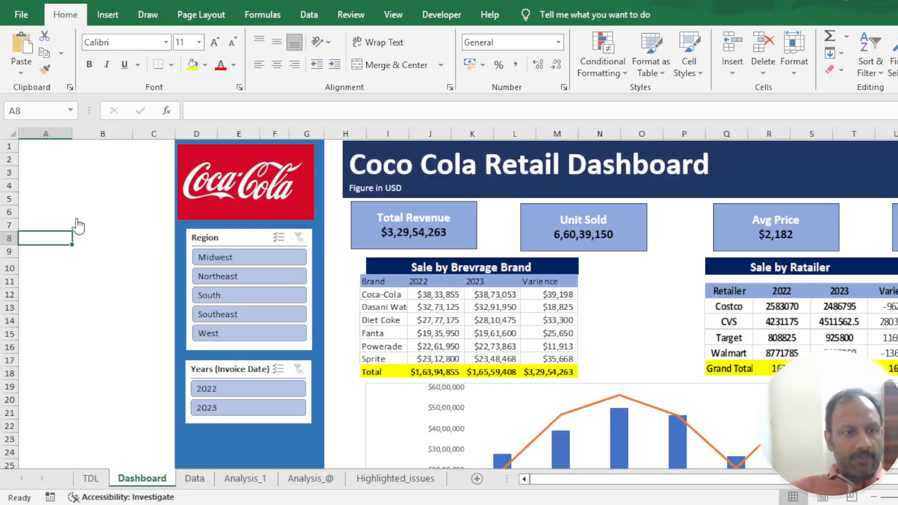
click(91, 478)
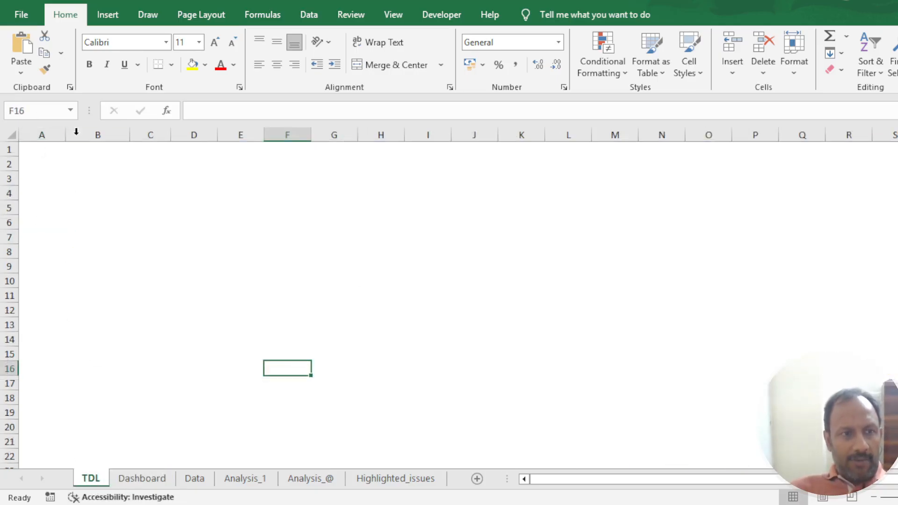
- Show the gridlines on the TDL sheet and hide them again
click(201, 285)
drag(42, 149, 259, 280)
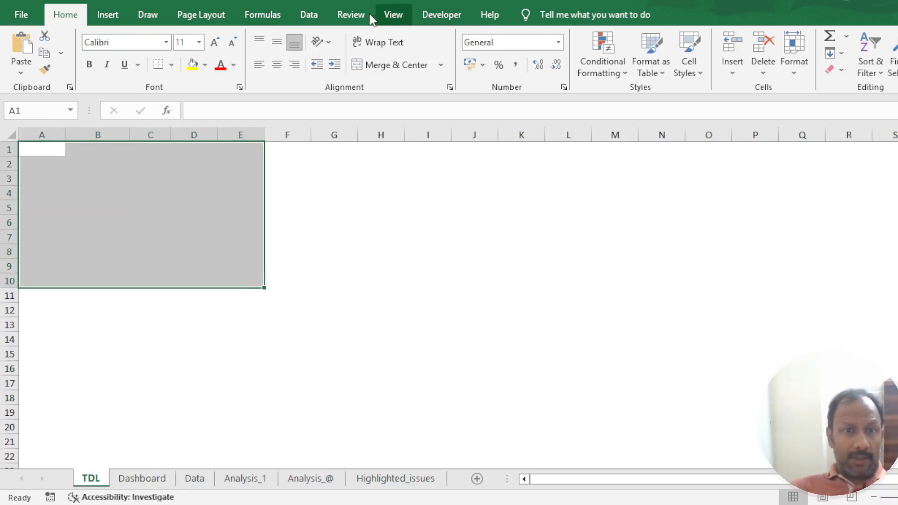
click(319, 15)
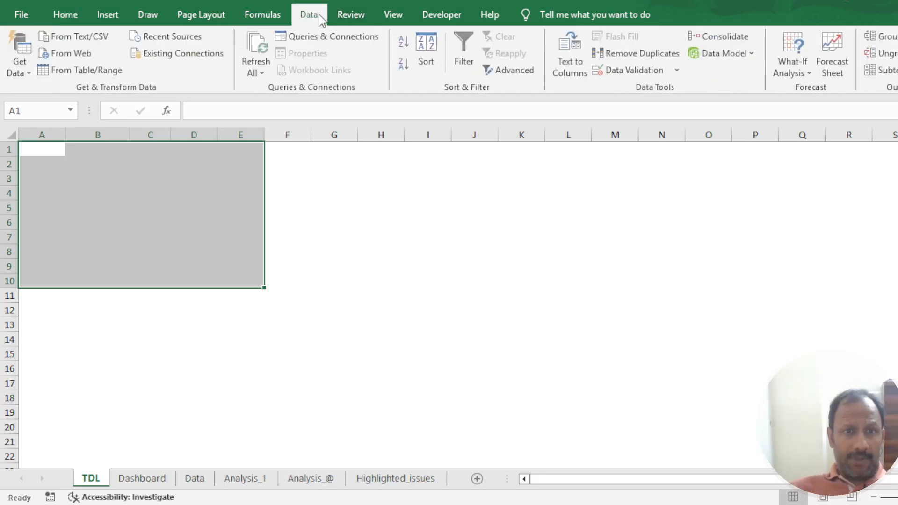
click(387, 19)
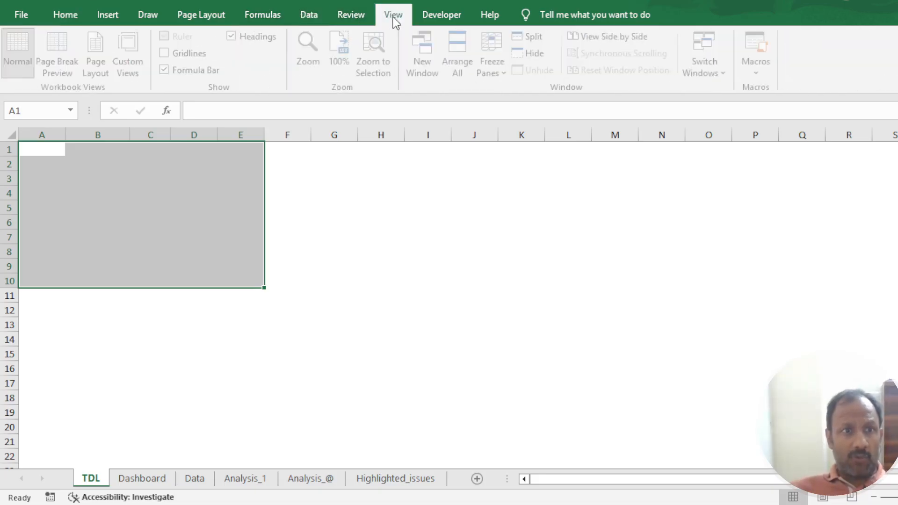
click(170, 53)
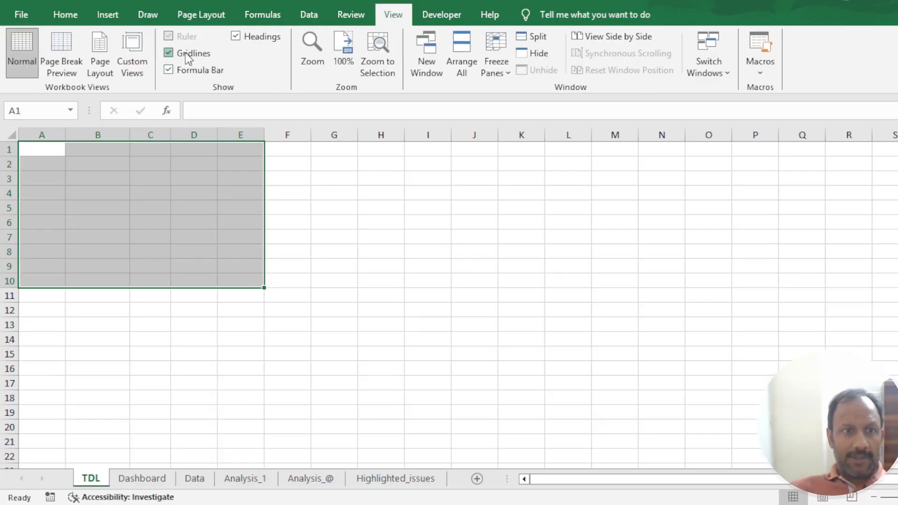
click(185, 52)
click(381, 264)
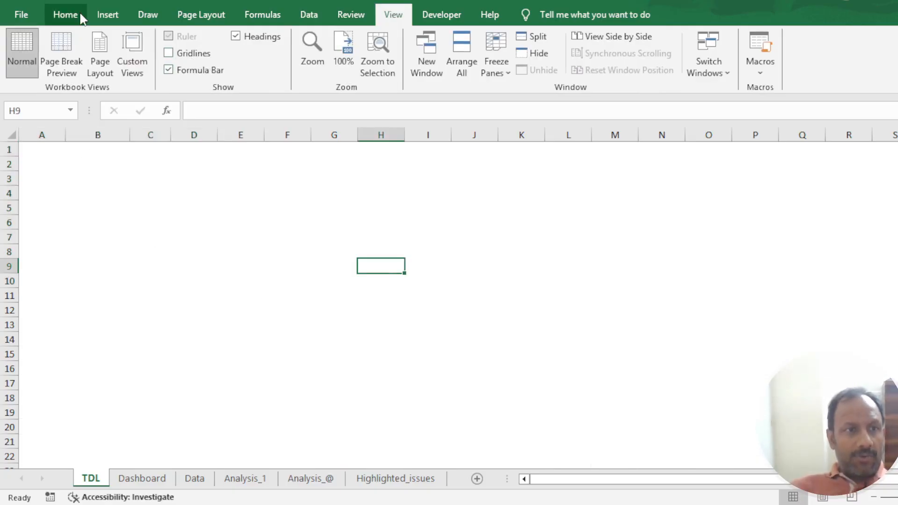
- Draw a tall blue rectangle on the TDL sheet covering columns A and B from row 1 to about row 34
click(118, 15)
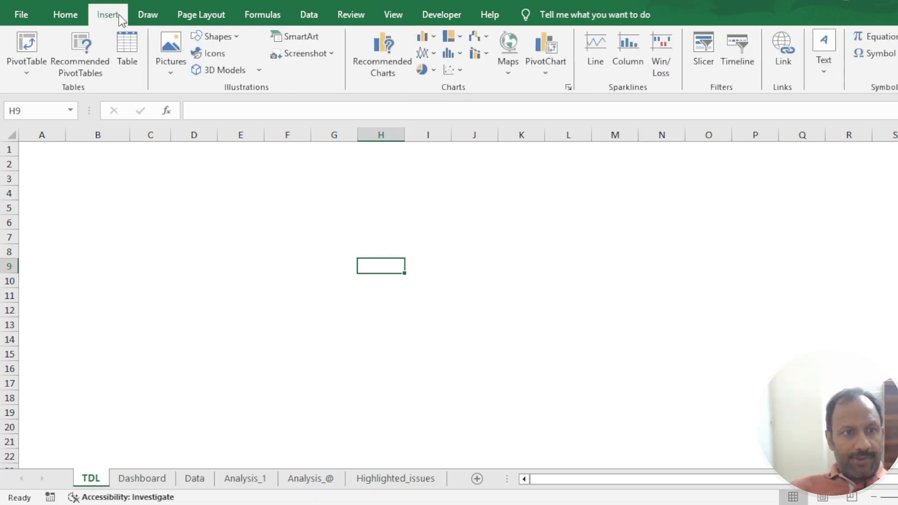
click(250, 70)
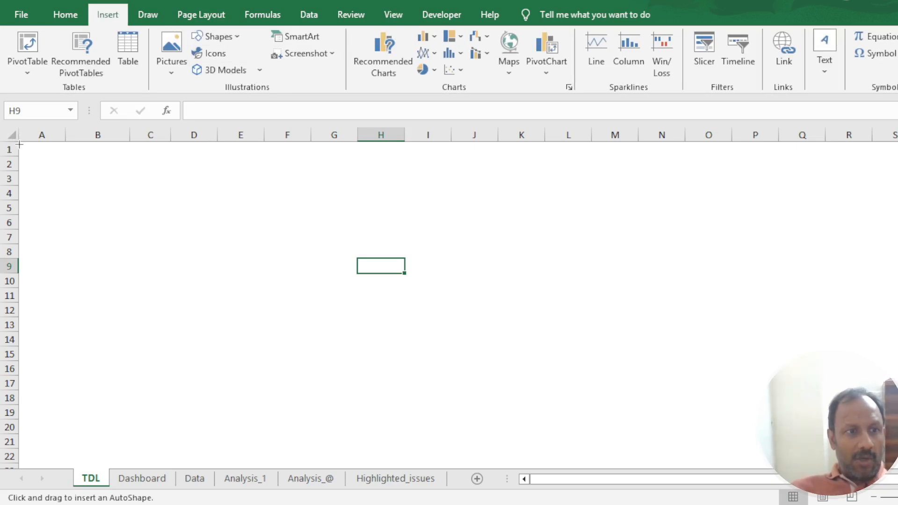
mouse_move(19, 144)
mouse_down()
mouse_move(64, 223)
mouse_move(114, 436)
mouse_move(110, 476)
mouse_move(107, 460)
mouse_move(150, 468)
mouse_move(128, 463)
mouse_up()
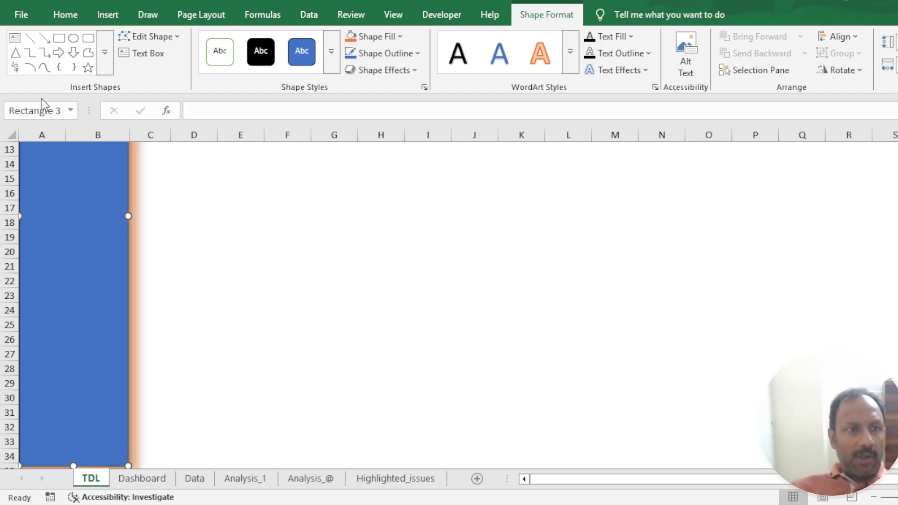
- Add a narrow rounded rectangle along the blue panel's outer edge in column C and stretch it up to row 1
click(89, 38)
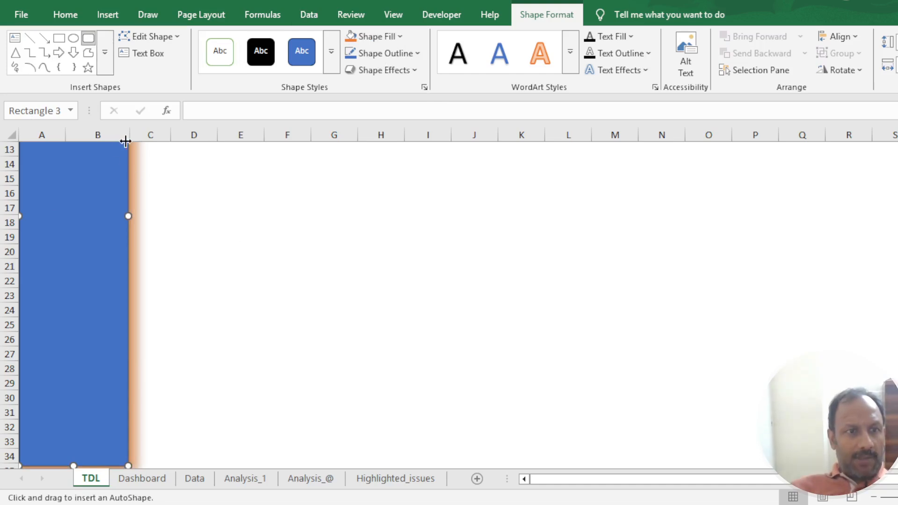
drag(122, 146, 168, 435)
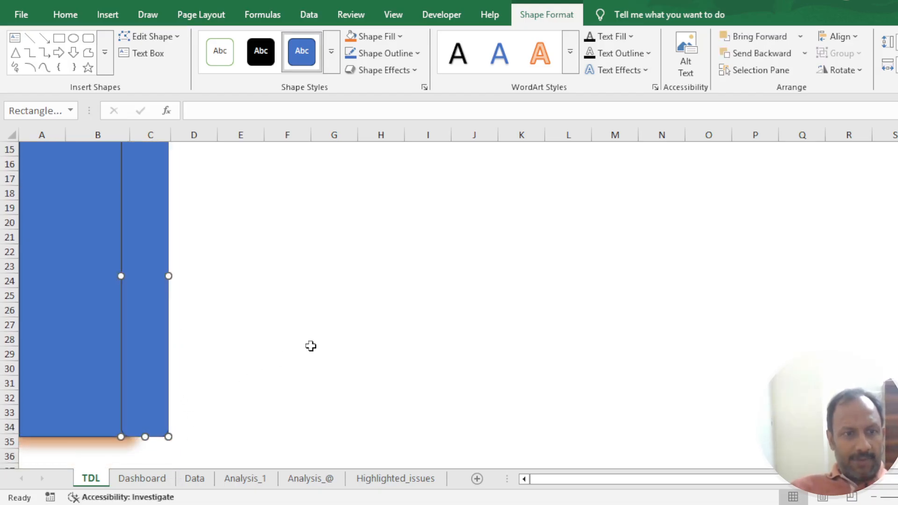
drag(168, 276, 151, 276)
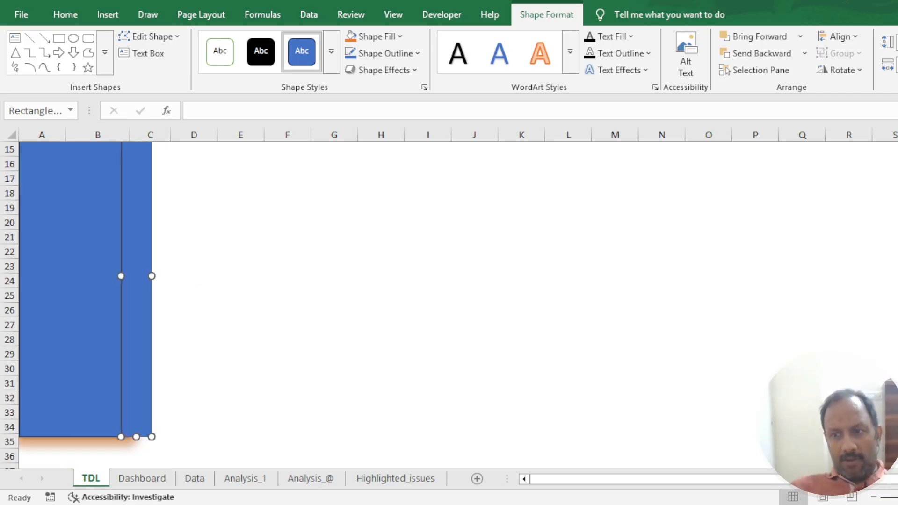
scroll(882, 260, up, 5)
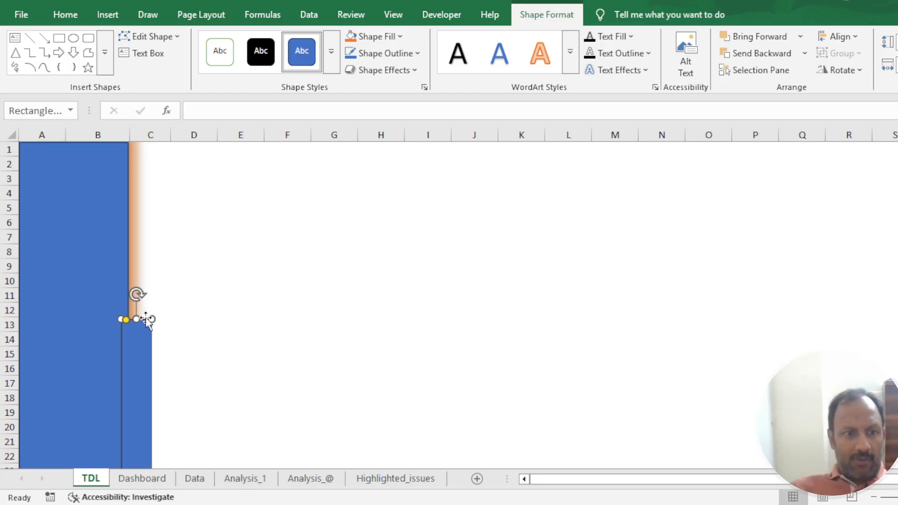
drag(136, 319, 136, 142)
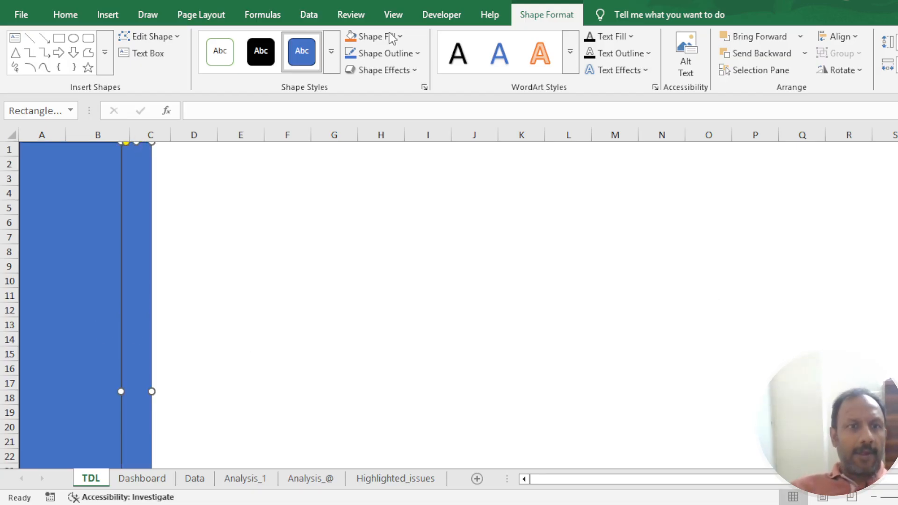
- Fill the narrow rounded strip with dark navy blue and trim its width slightly
click(331, 65)
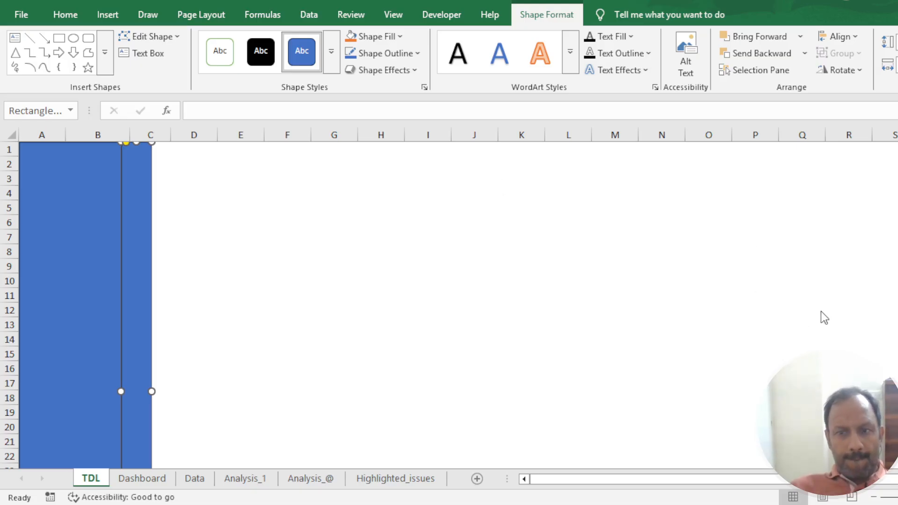
click(875, 199)
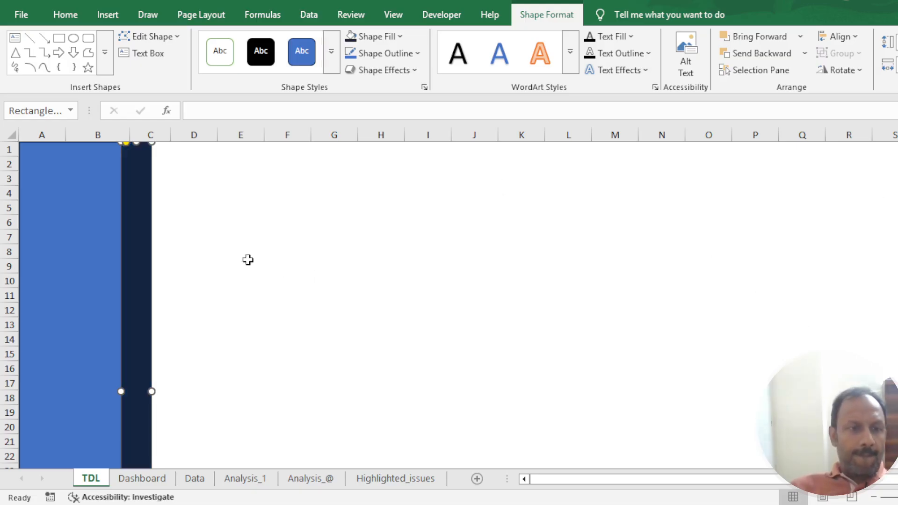
click(281, 232)
click(147, 345)
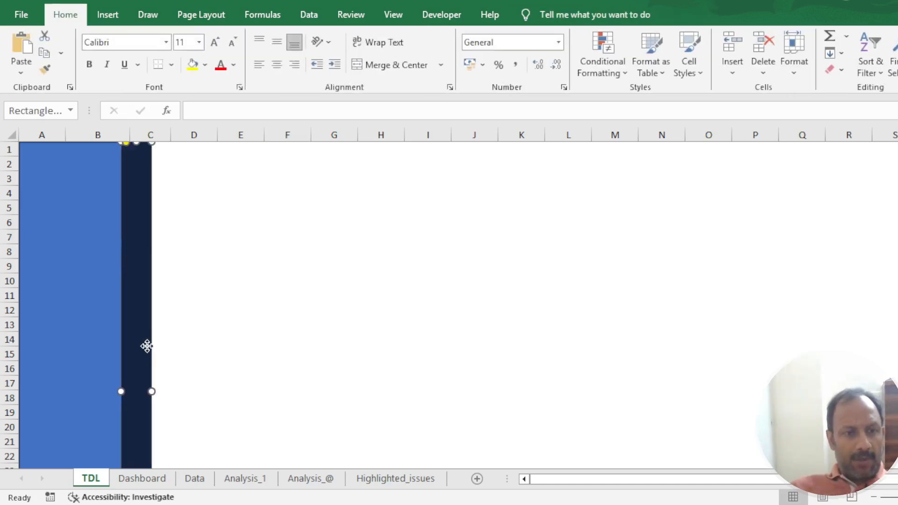
drag(150, 396, 149, 395)
click(241, 353)
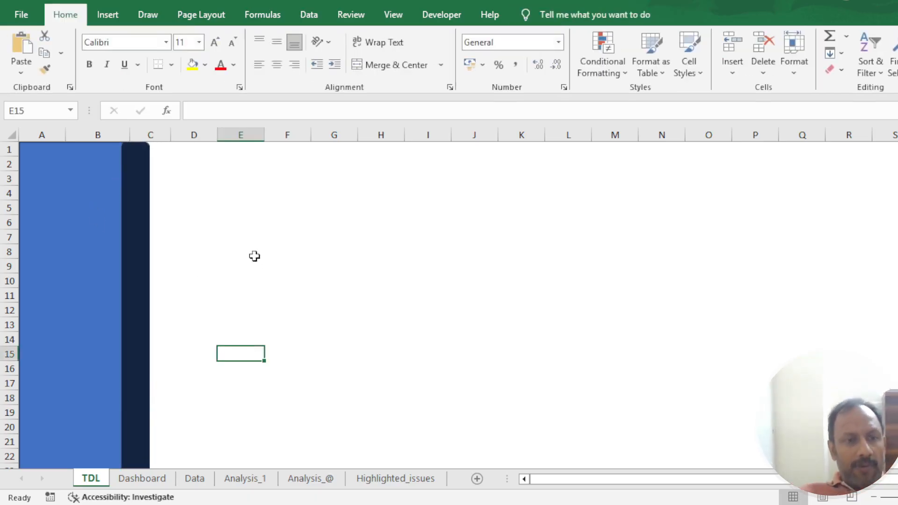
click(247, 237)
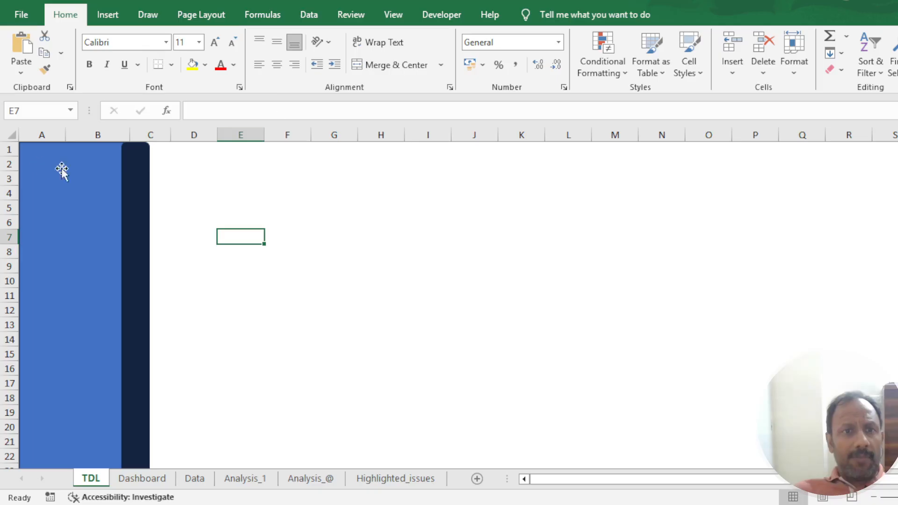
- Insert a text box near the top of the blue panel, over rows 2 to 4, and widen it almost to the navy strip
click(106, 16)
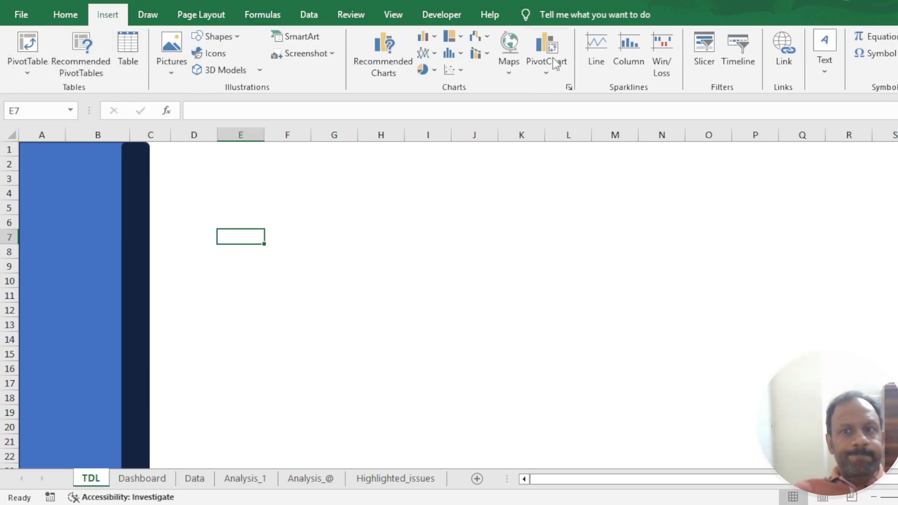
click(824, 73)
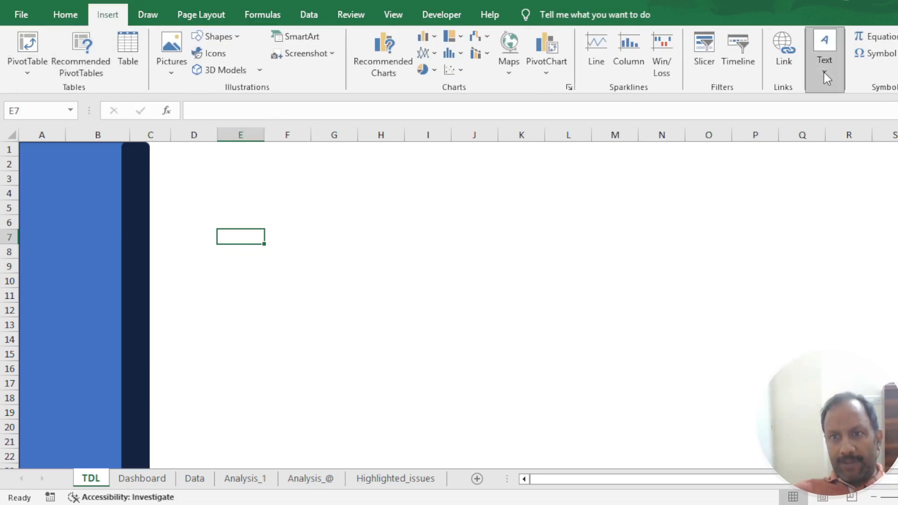
click(825, 139)
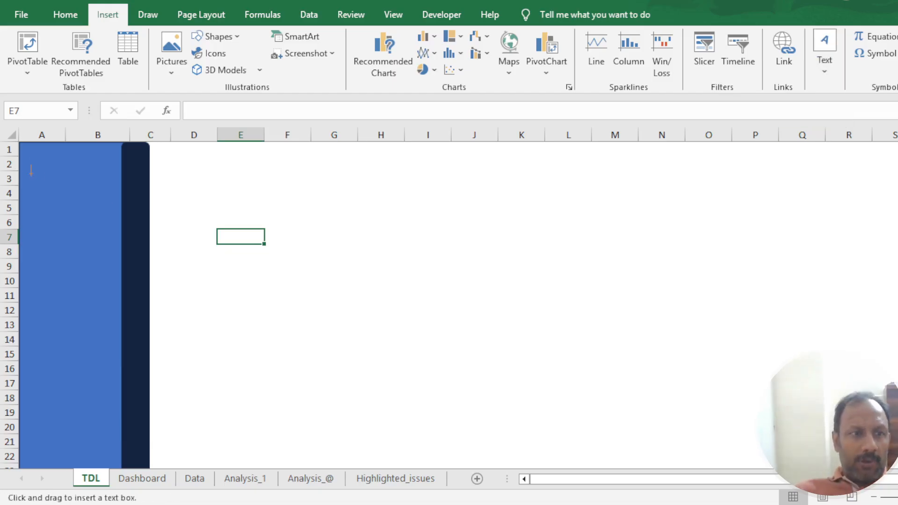
drag(35, 171, 105, 196)
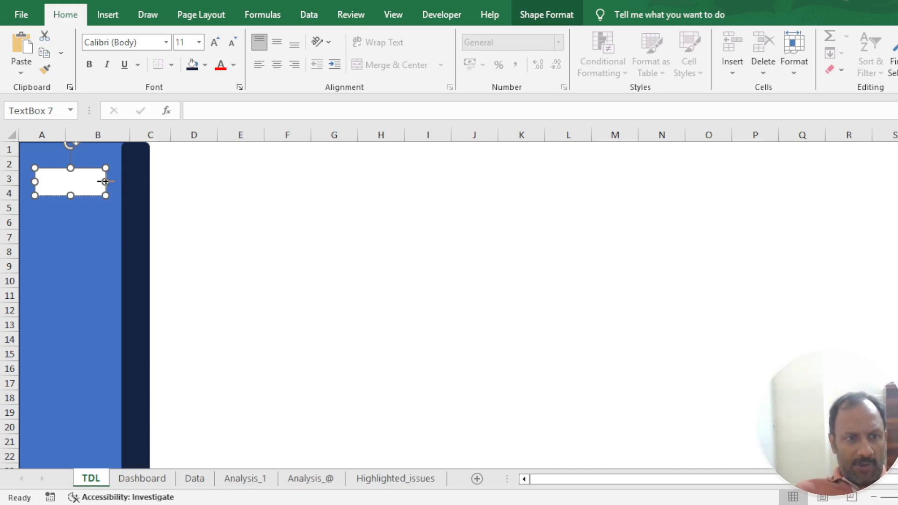
drag(105, 181, 115, 180)
click(255, 211)
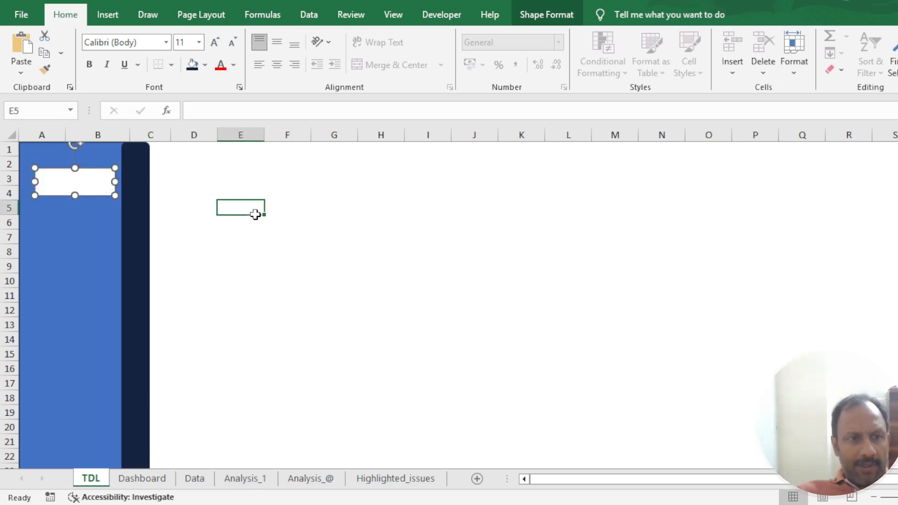
- Remove the fill and outline from the text box on the blue panel
click(88, 196)
click(89, 183)
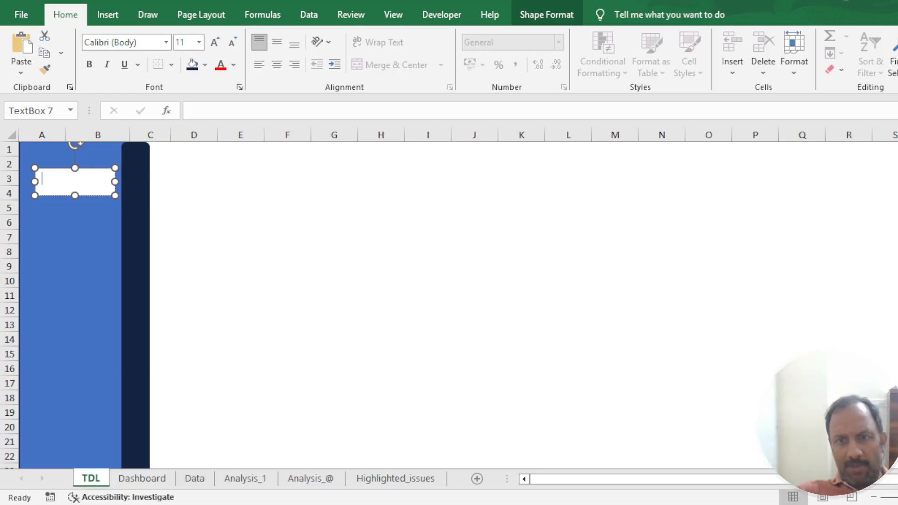
key(ctrl+1)
click(822, 237)
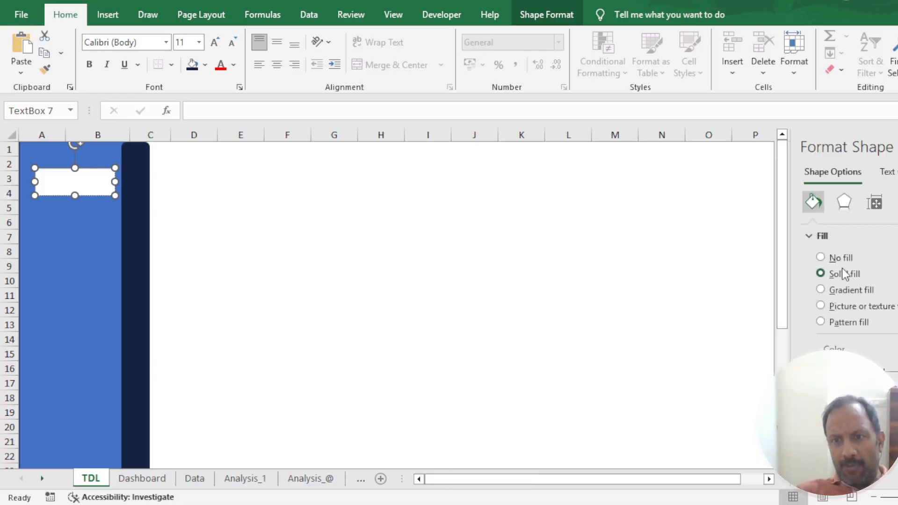
click(841, 260)
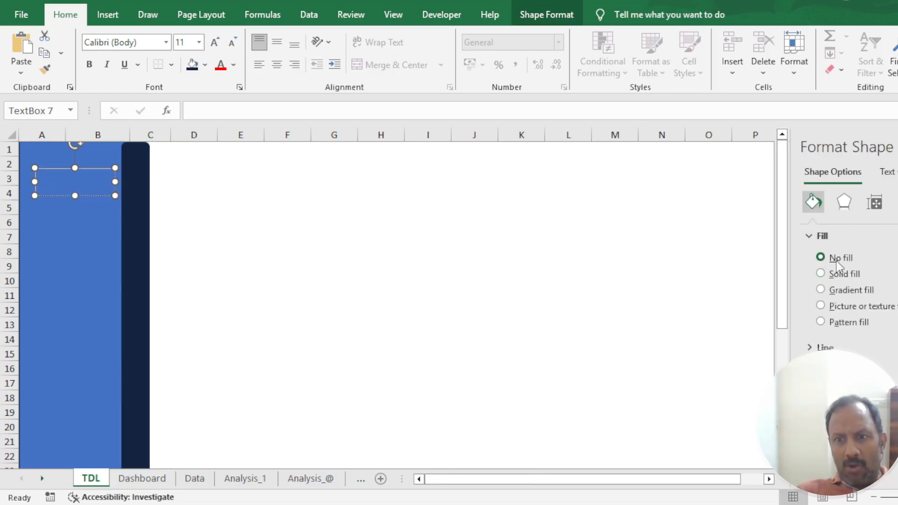
click(824, 348)
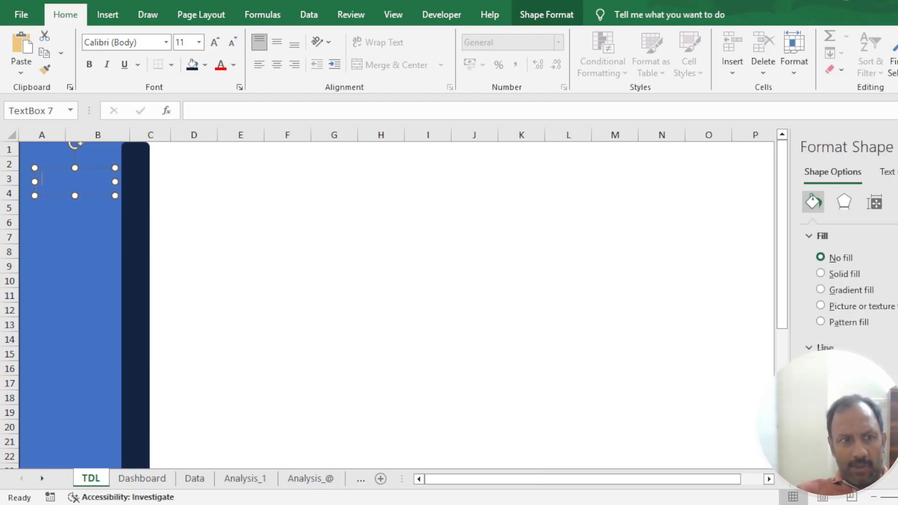
click(407, 294)
- Enter the label "Dashboard" in the text box
click(85, 176)
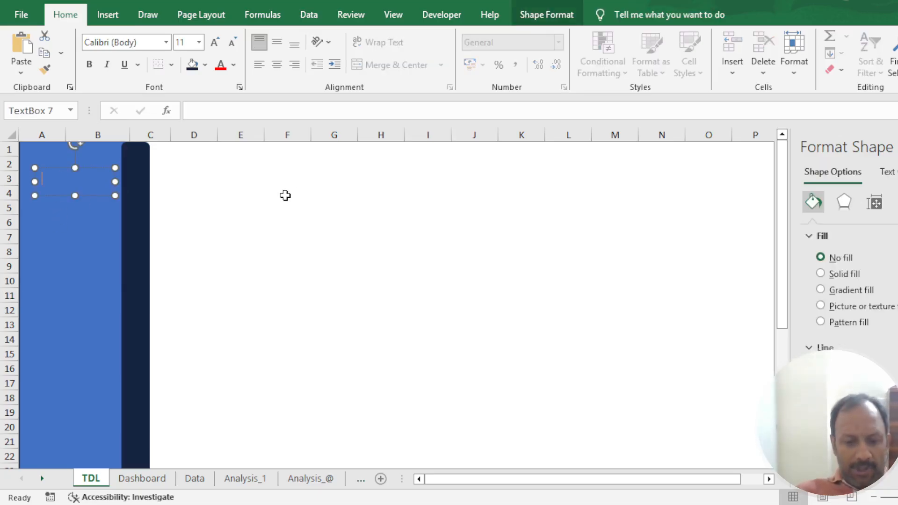
text(dASHBOA)
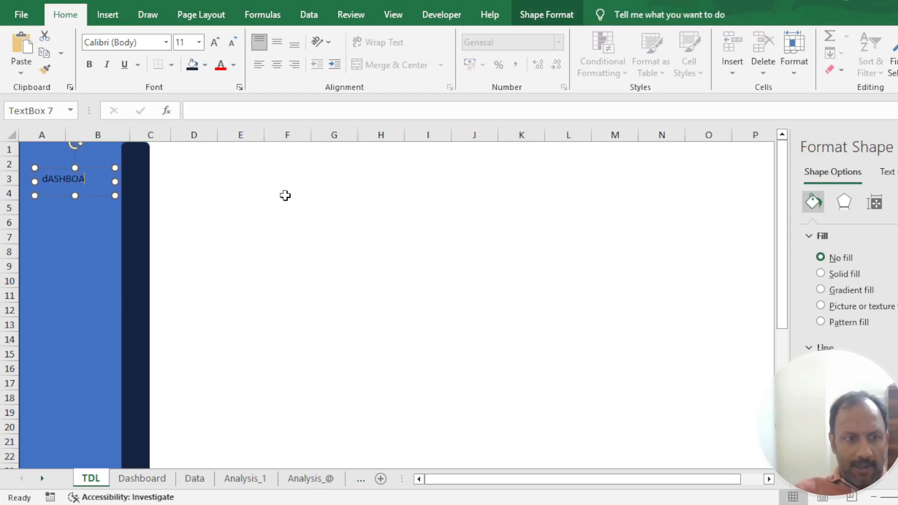
key(BackSpace)
key(BackSpace)
key(BackSpace)
key(BackSpace)
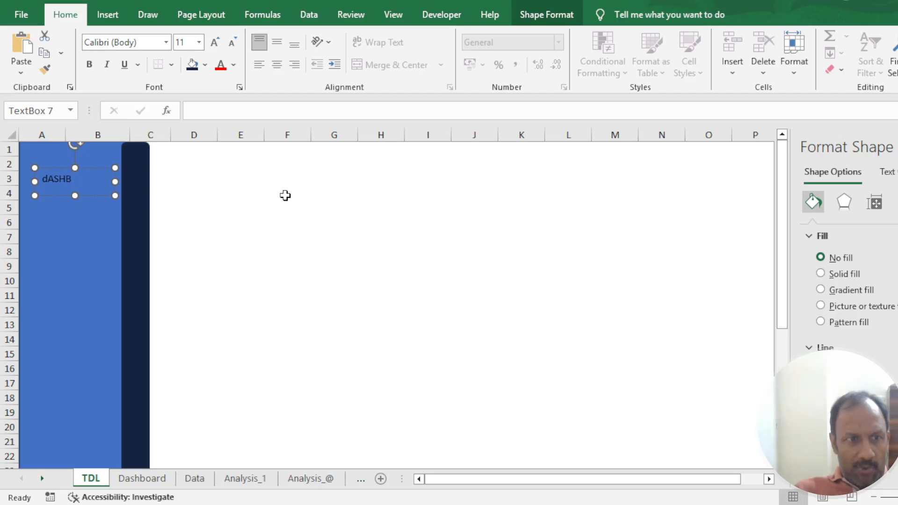
text(D)
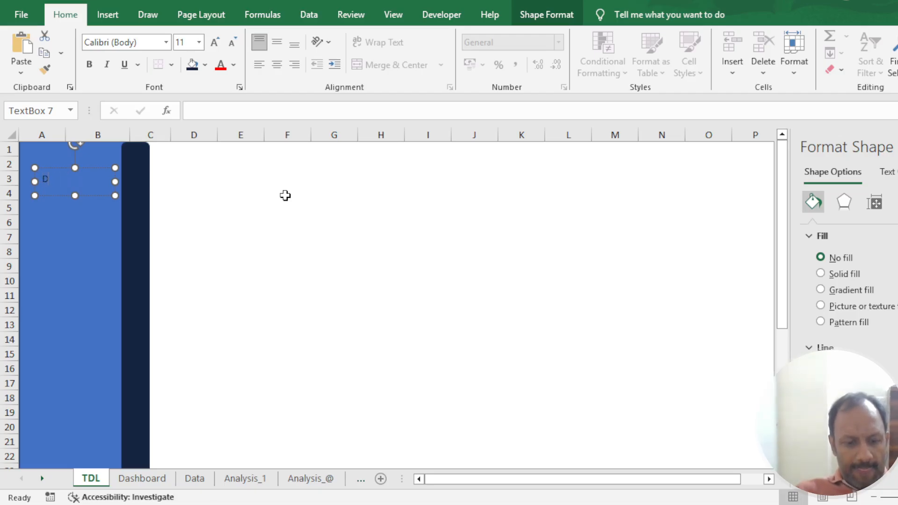
text(ashboard)
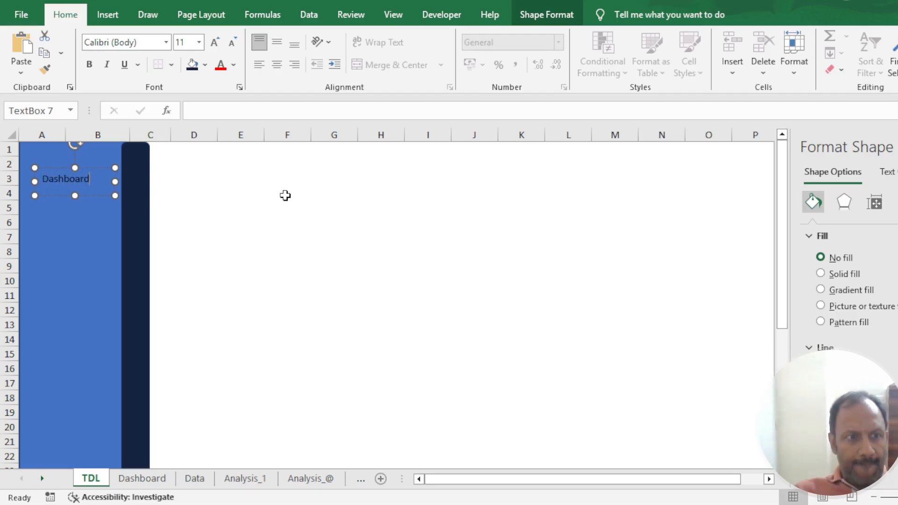
- Format the Dashboard label as 14-point bold text
key(ctrl+a)
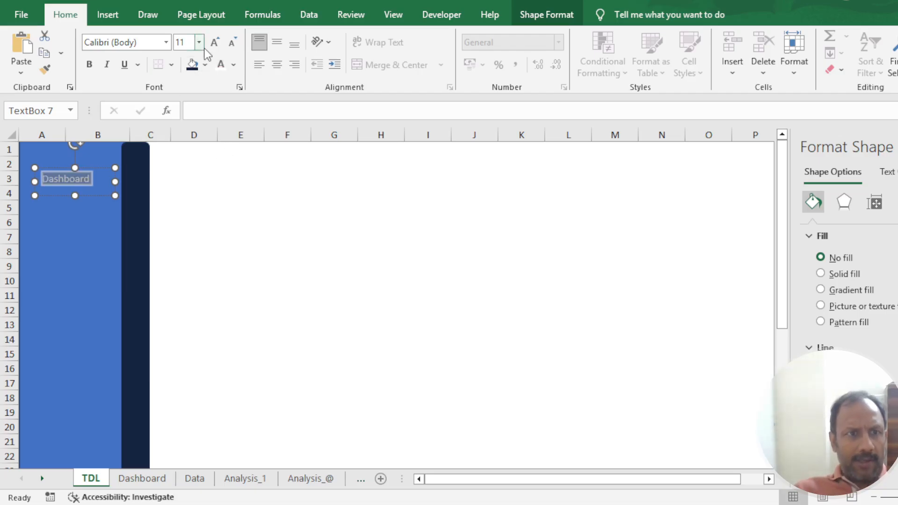
text(14)
key(Return)
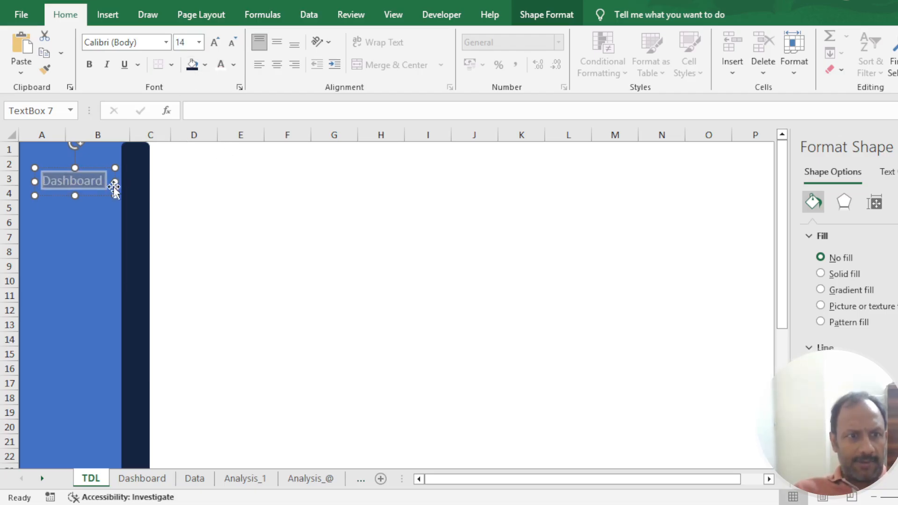
click(89, 62)
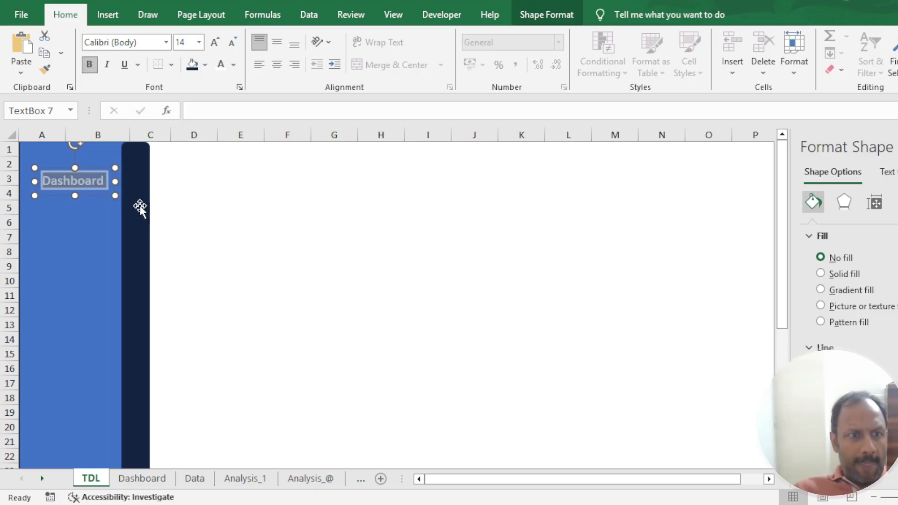
- Widen the Dashboard text box slightly so that it reaches the edge of the navy strip
drag(115, 182, 124, 182)
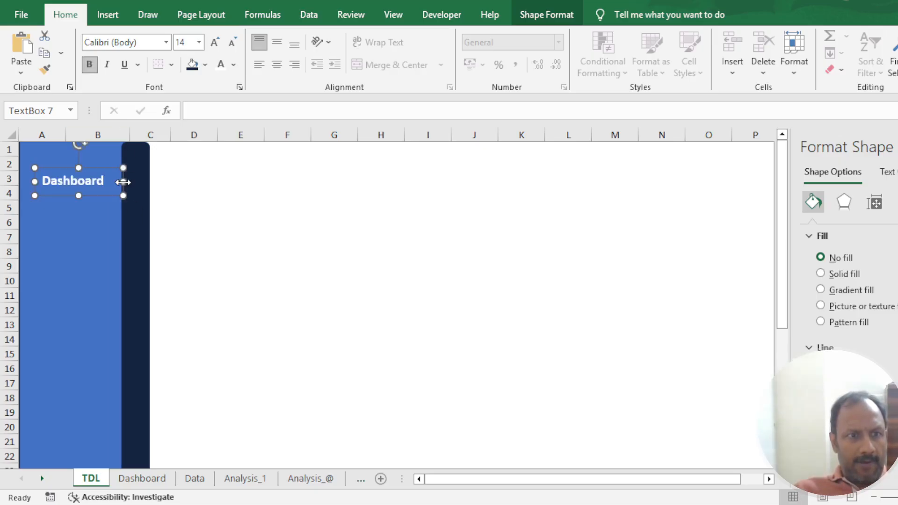
click(104, 232)
- Duplicate the Dashboard text box four times and move the last copy down to rows 12 to 14 of the blue panel
click(106, 182)
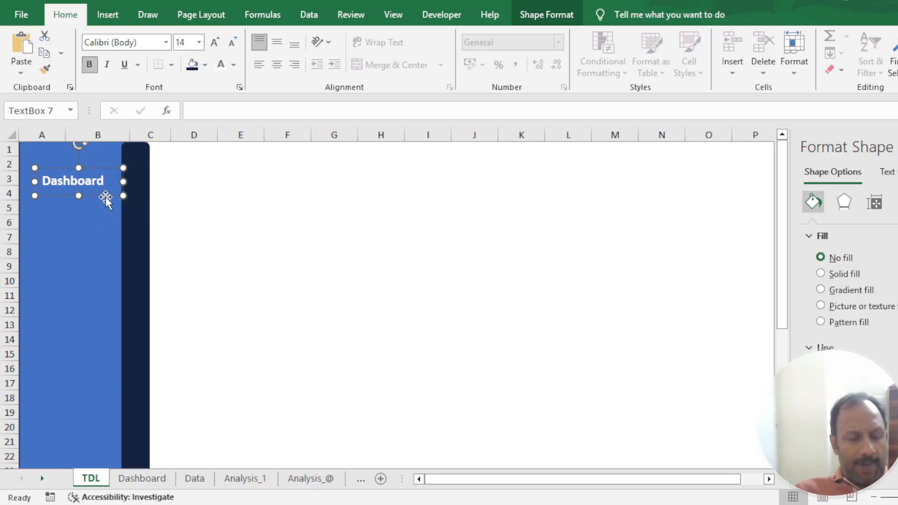
key(ctrl+d)
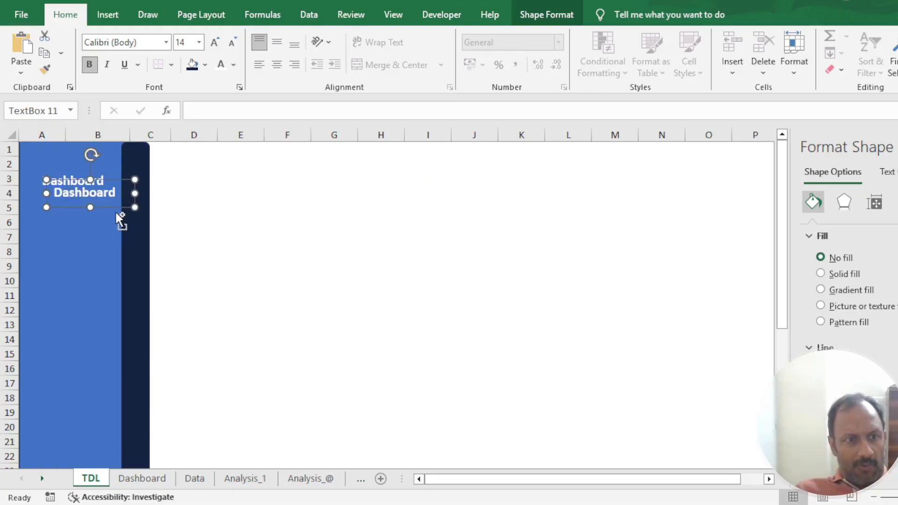
key(ctrl+d)
key(ctrl+d)
key(ctrl+d)
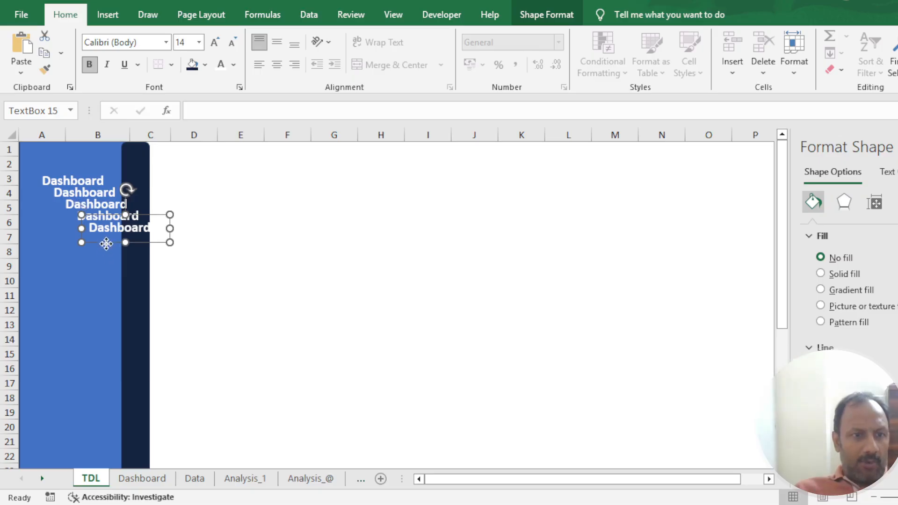
drag(105, 241, 57, 339)
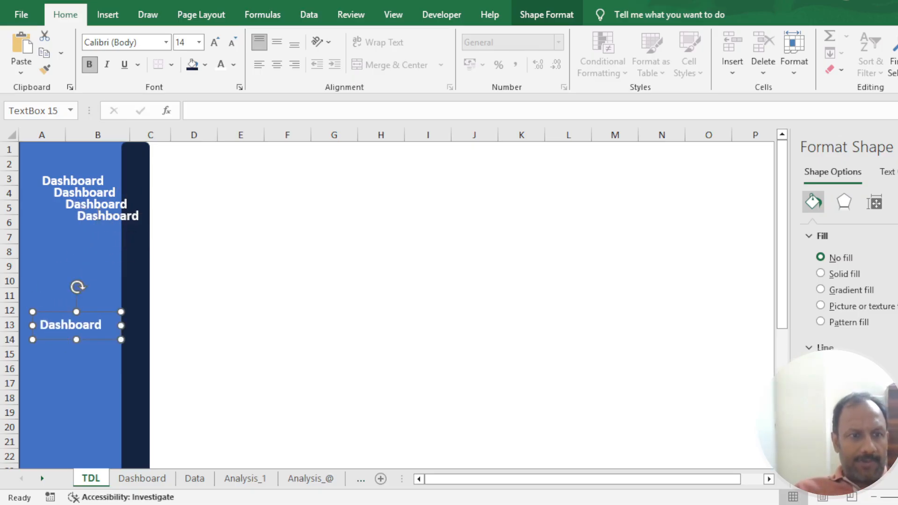
shift+click(96, 214)
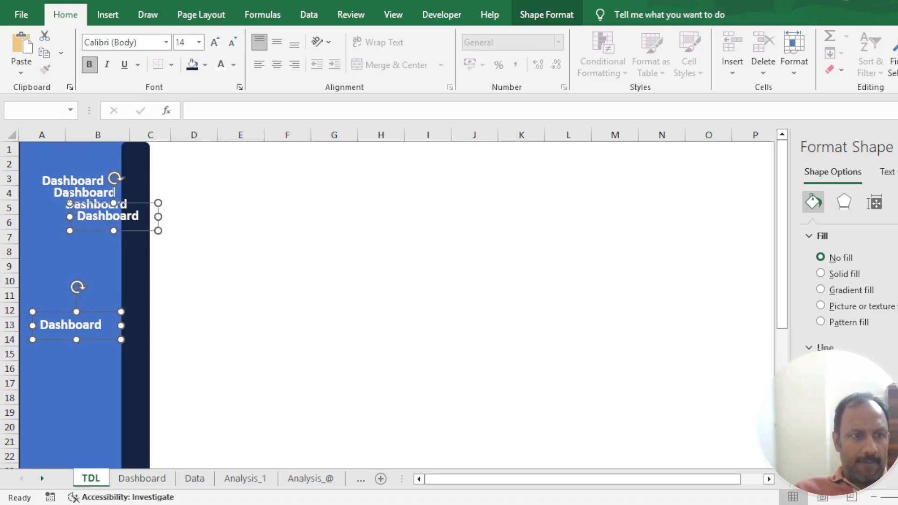
shift+click(61, 195)
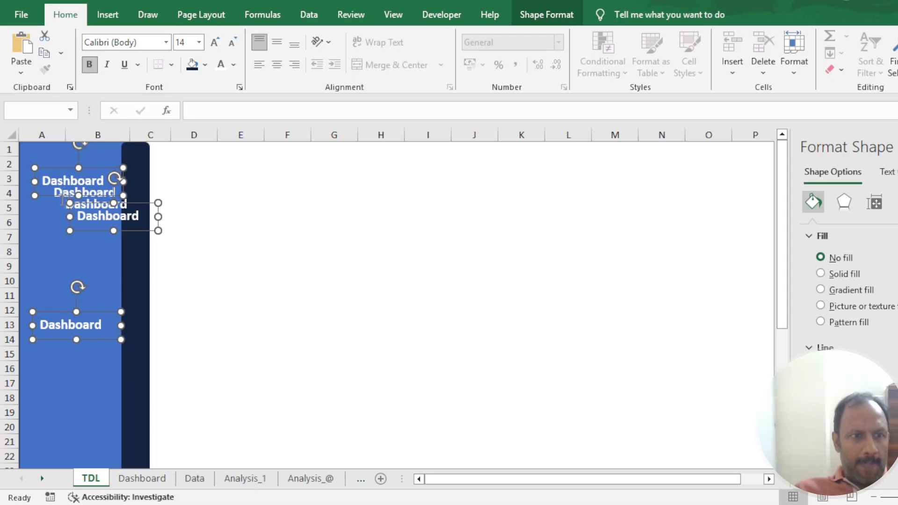
shift+click(68, 205)
shift+click(93, 209)
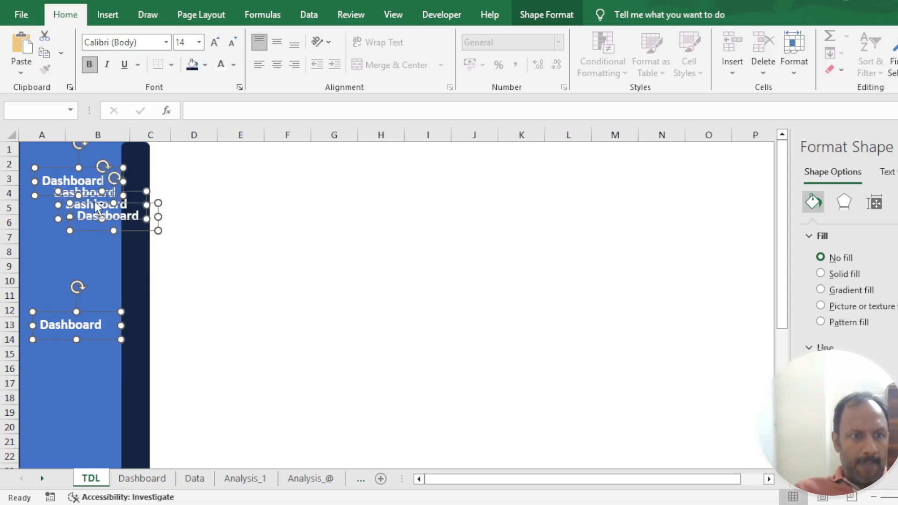
shift+click(99, 194)
click(85, 263)
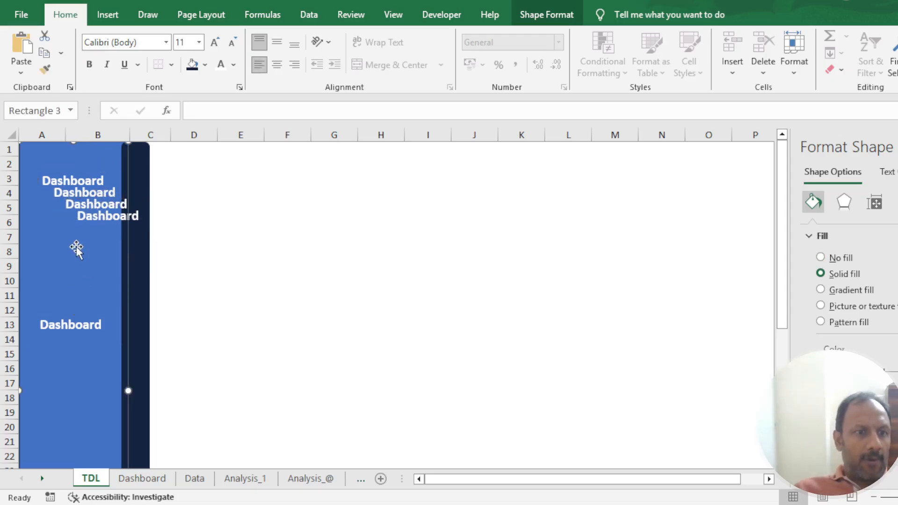
- Try to distribute the Dashboard labels vertically with the blue panel included in the selection, and undo the distribution
key(ctrl+a)
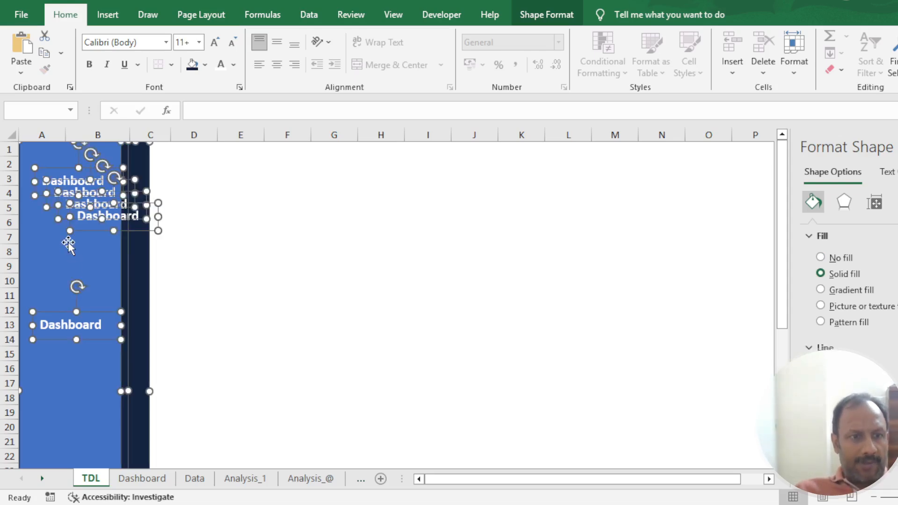
ctrl+click(148, 310)
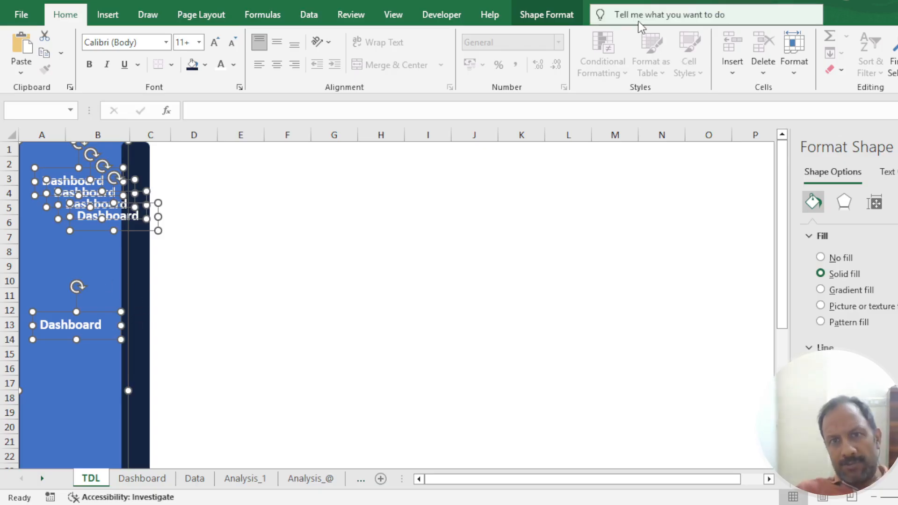
click(570, 15)
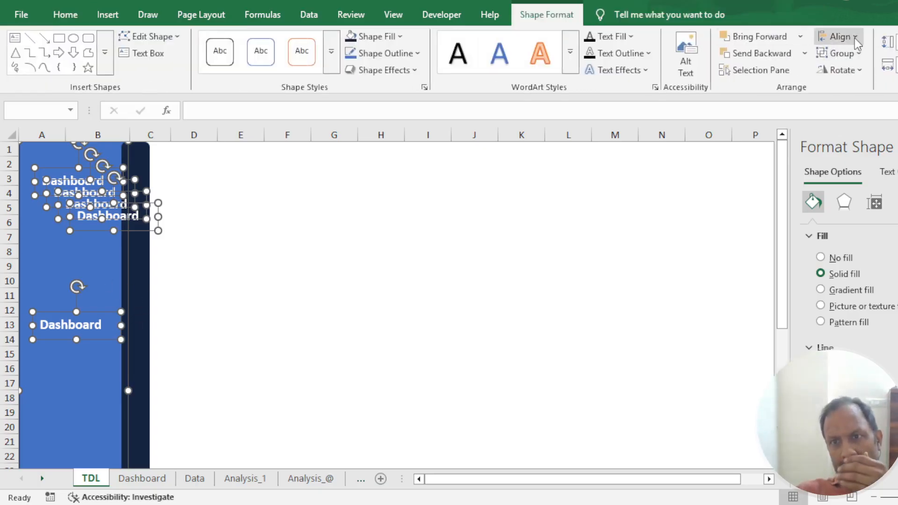
click(882, 183)
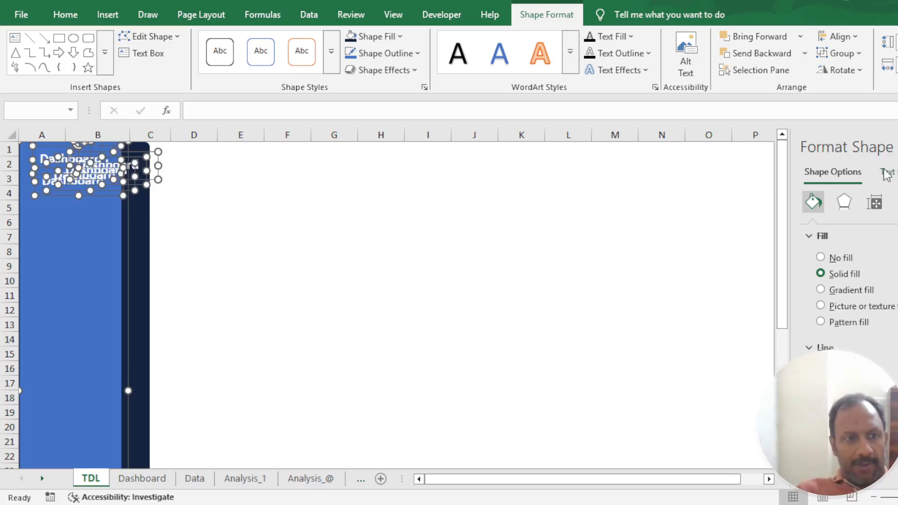
key(ctrl+z)
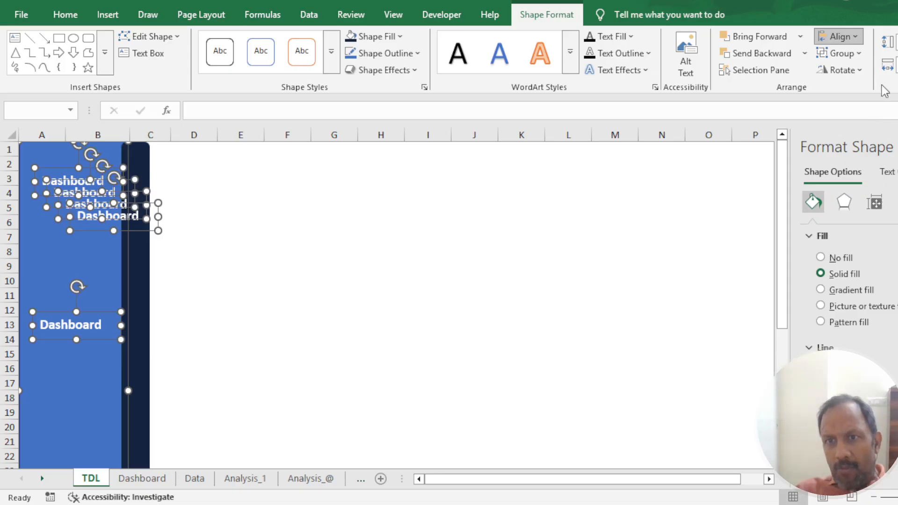
click(890, 184)
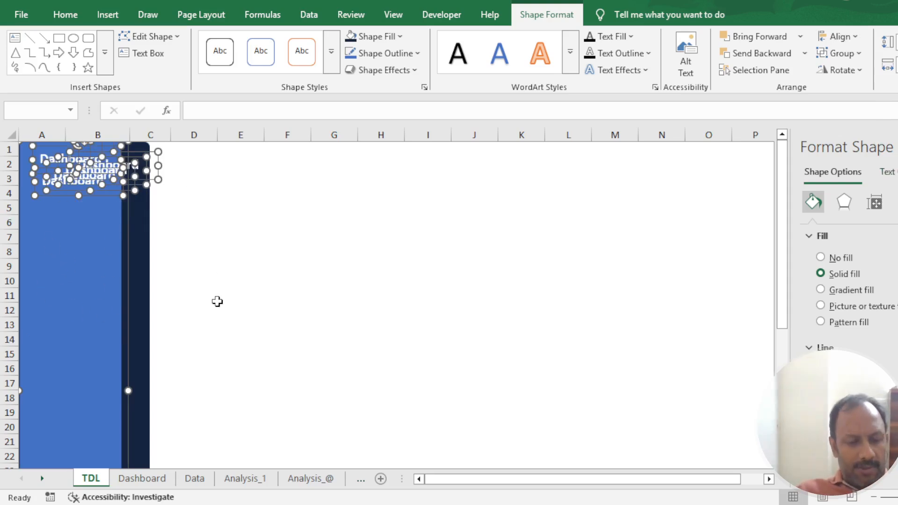
key(ctrl+z)
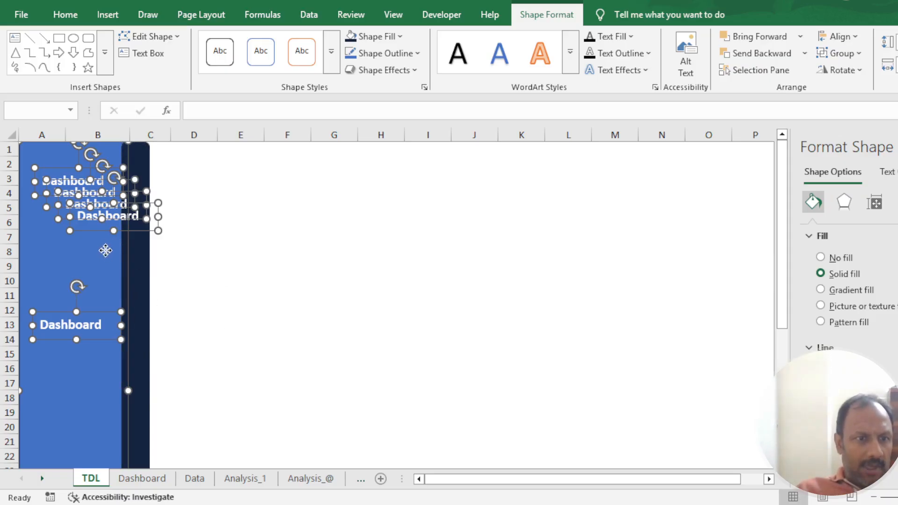
click(297, 268)
- Move two of the overlapping Dashboard copies onto the blue panel, one near row 8 and one over rows 5 and 6
click(99, 216)
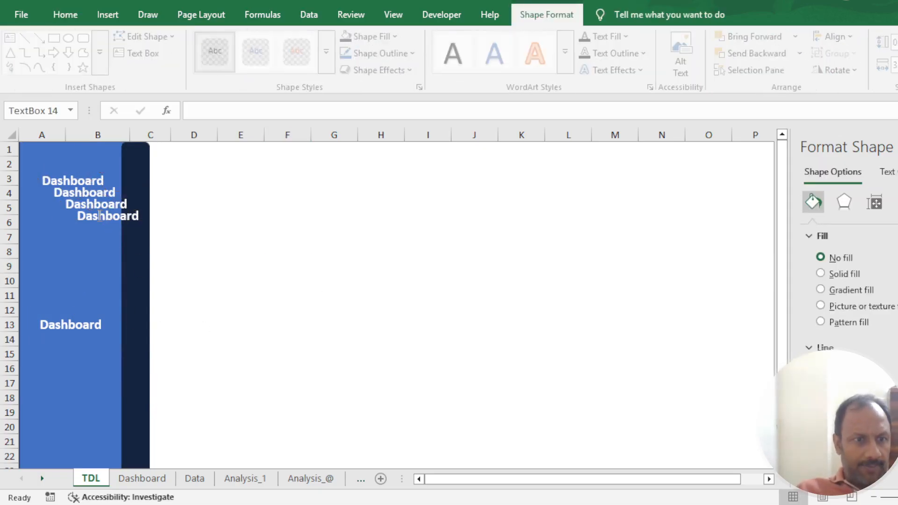
drag(96, 203, 47, 240)
click(67, 208)
mouse_move(102, 188)
mouse_down()
mouse_move(102, 201)
mouse_move(102, 189)
mouse_up()
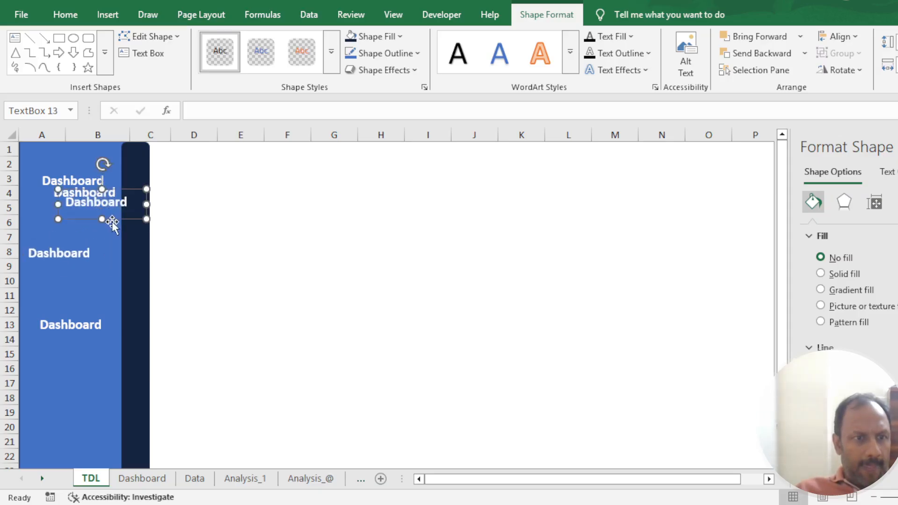
drag(111, 222, 78, 235)
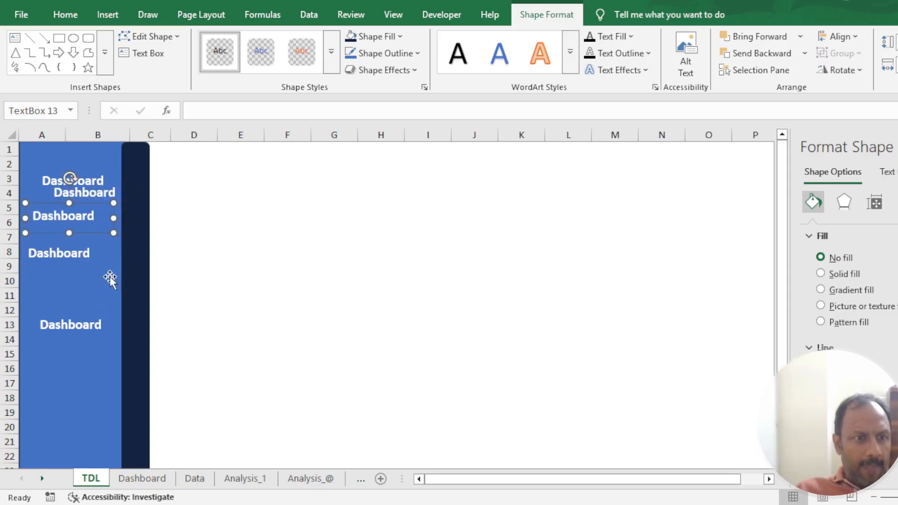
- Distribute all five Dashboard text boxes vertically and align them by their horizontal centers
shift+click(80, 326)
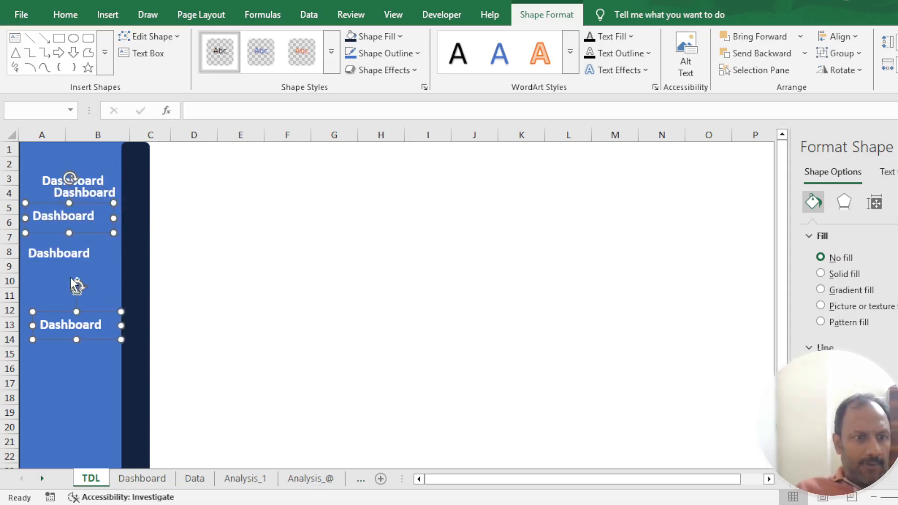
shift+click(56, 250)
shift+click(89, 192)
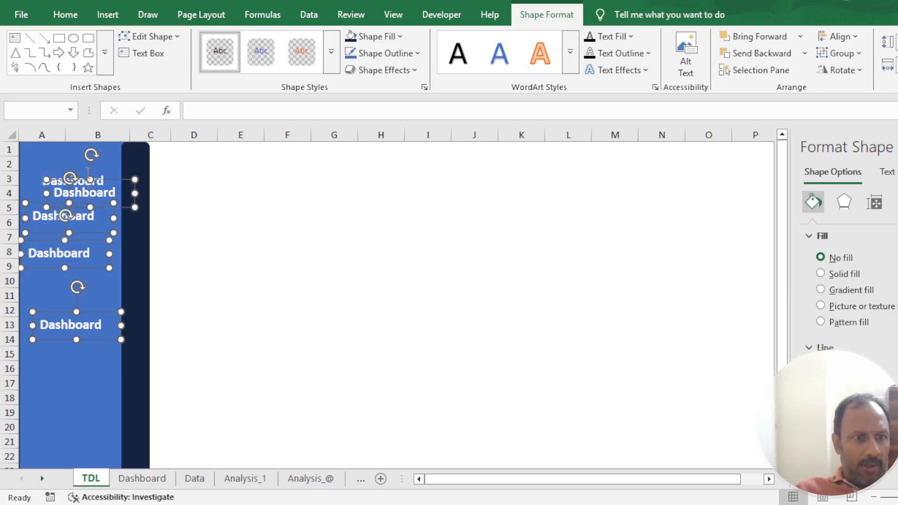
shift+click(88, 172)
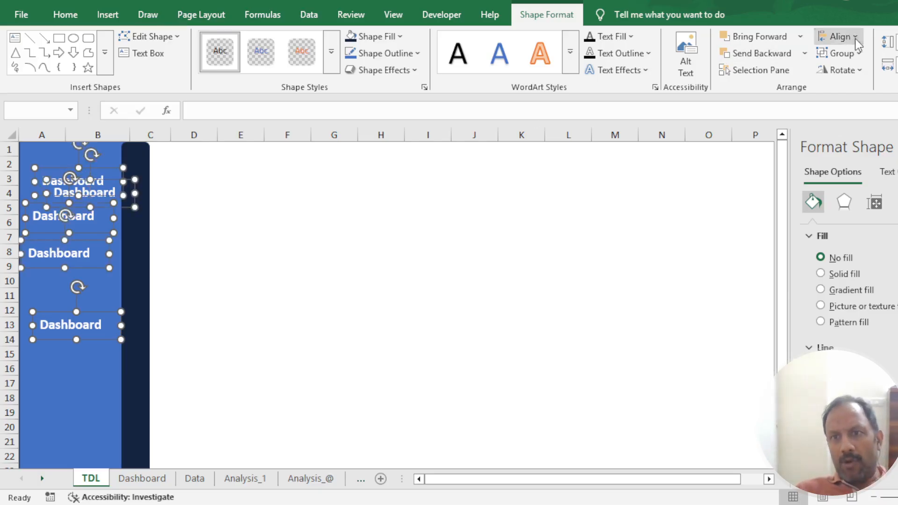
click(868, 182)
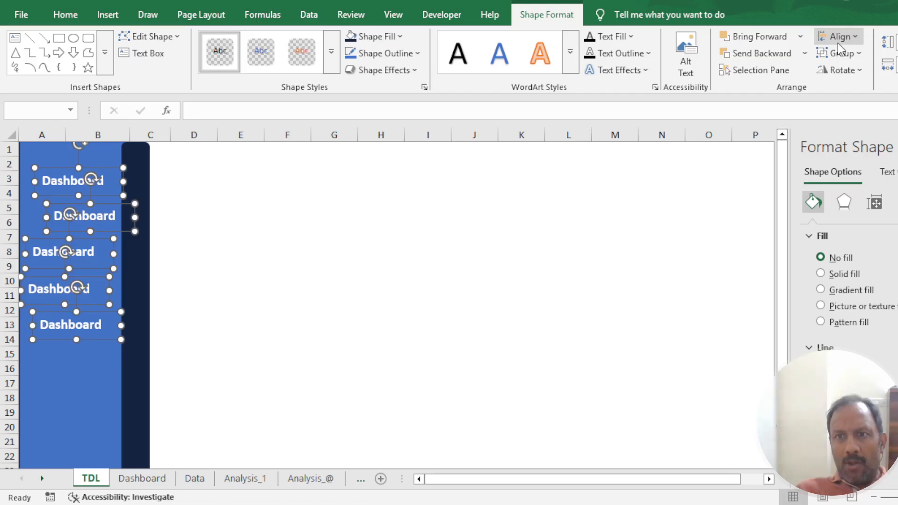
click(851, 78)
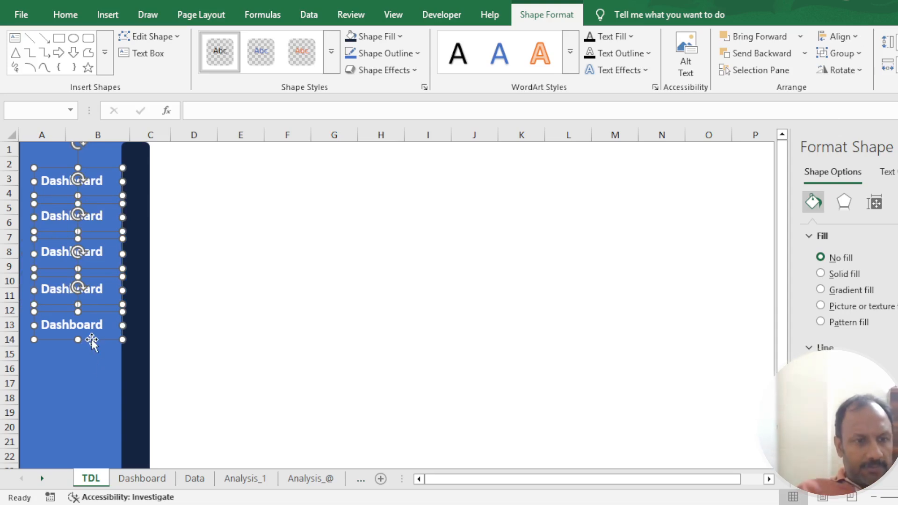
click(80, 395)
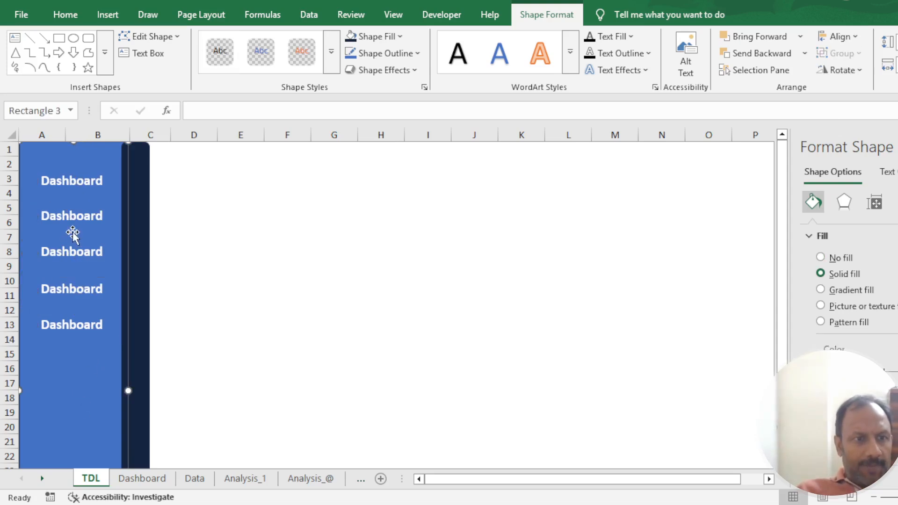
- Change the second label to "Data" and the third label to "Analysis 1"
double_click(77, 215)
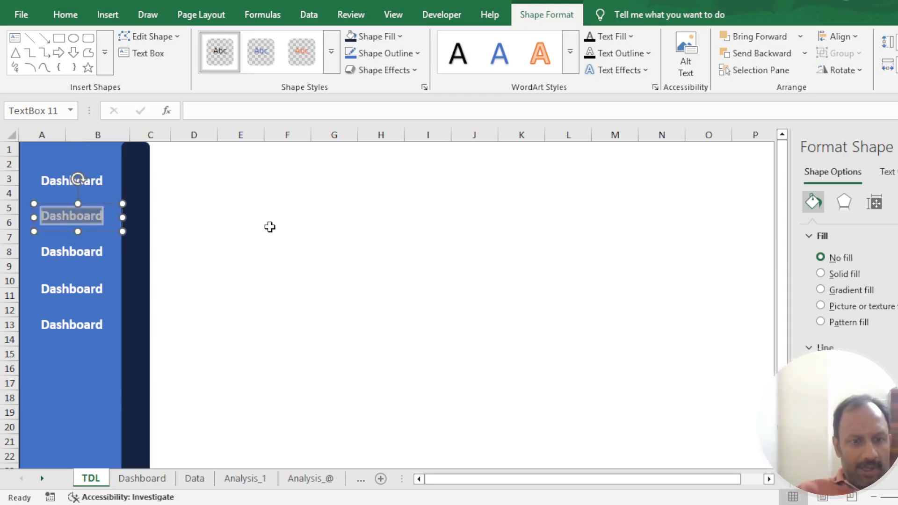
text(Data)
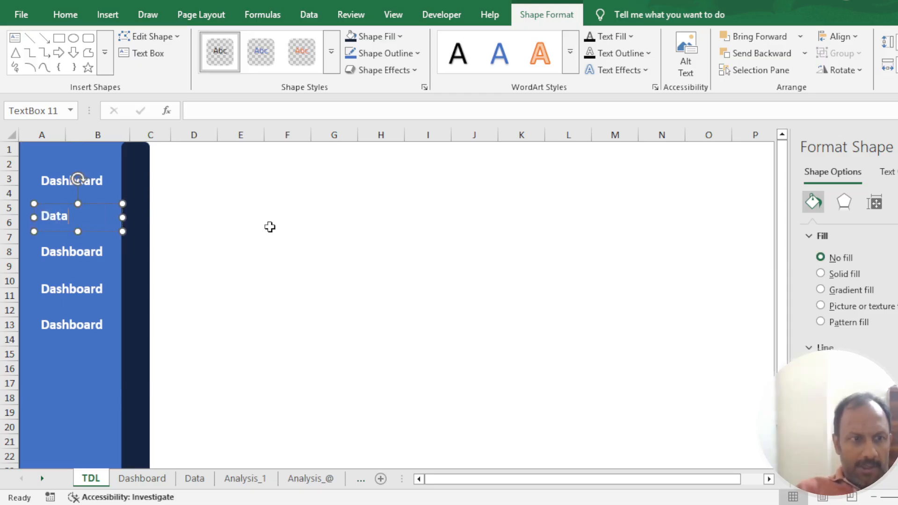
double_click(72, 249)
click(76, 248)
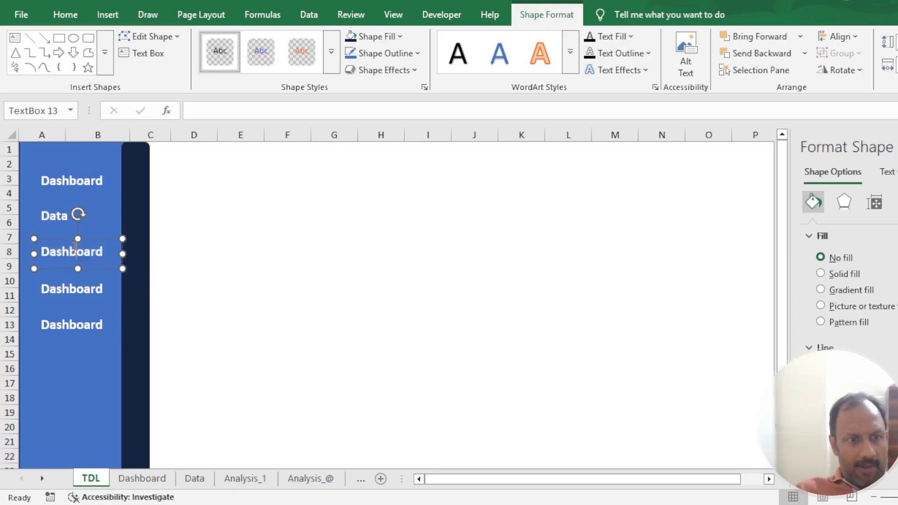
double_click(74, 248)
text(Analysis 1)
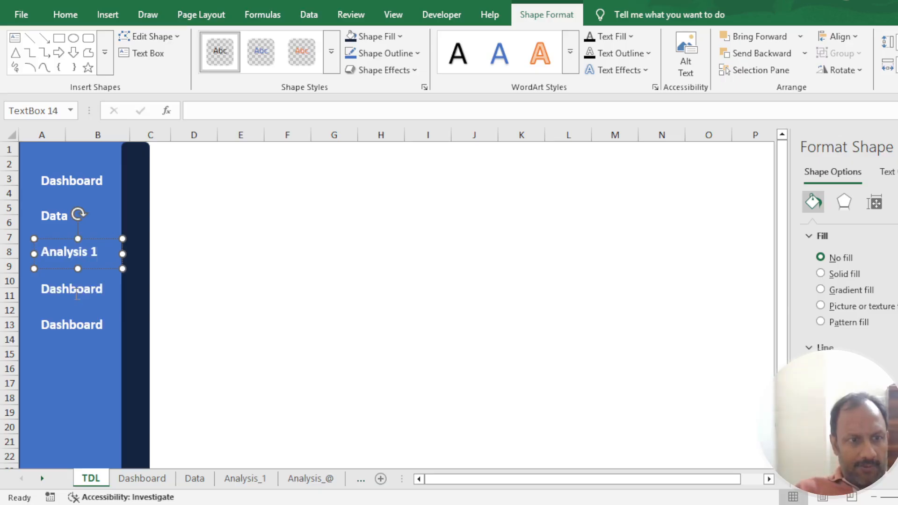
- Change the fourth label to "Analysis 2" and, after checking the remaining sheet names, the fifth label to "Issues"
double_click(77, 292)
text(Anal)
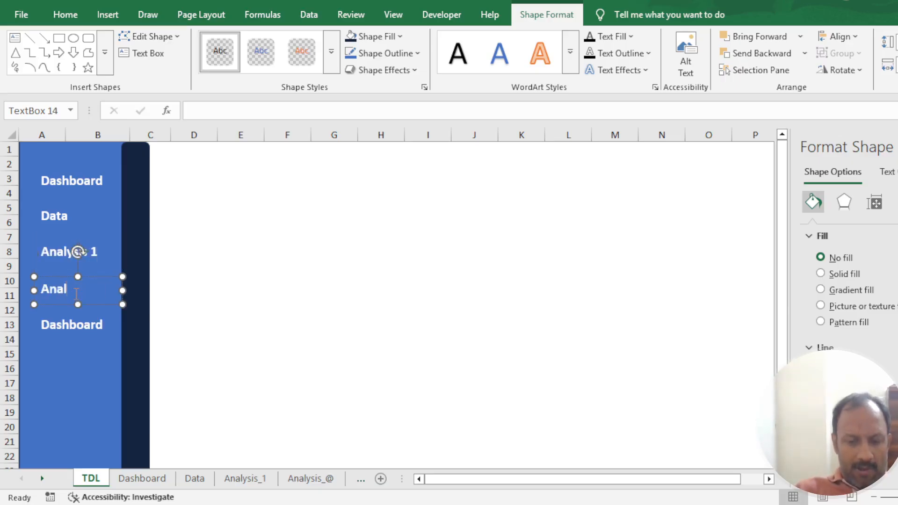
text(ysis 2)
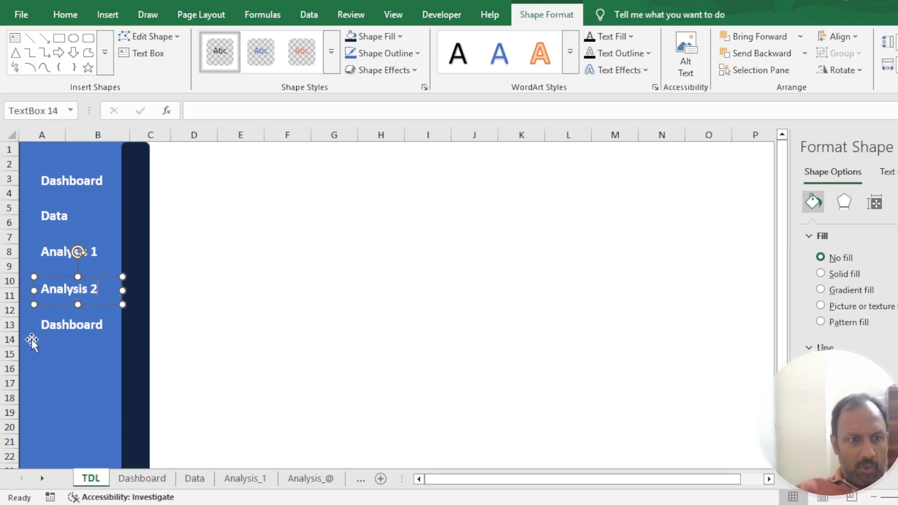
double_click(63, 322)
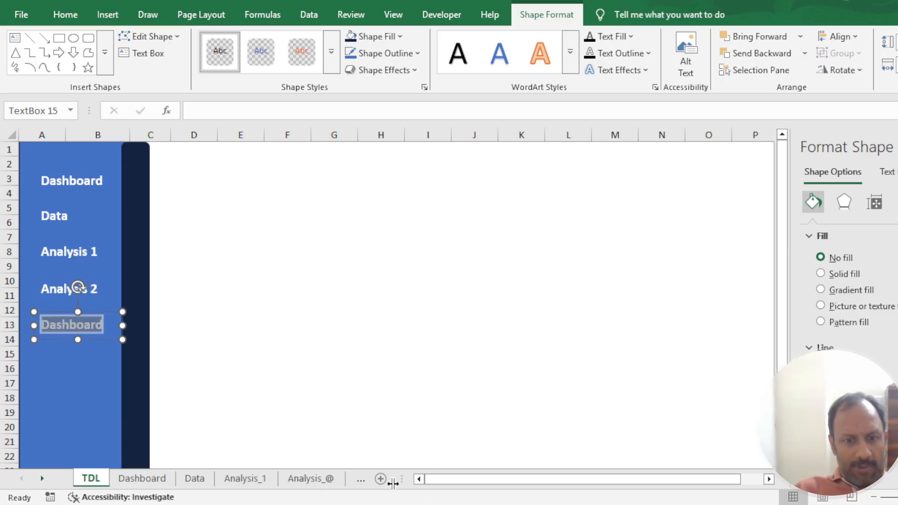
click(41, 478)
click(42, 479)
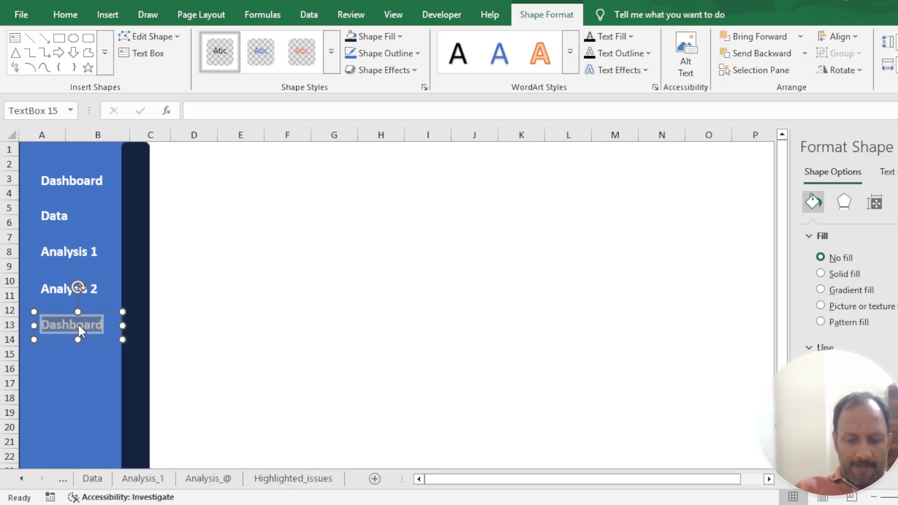
text(Issues)
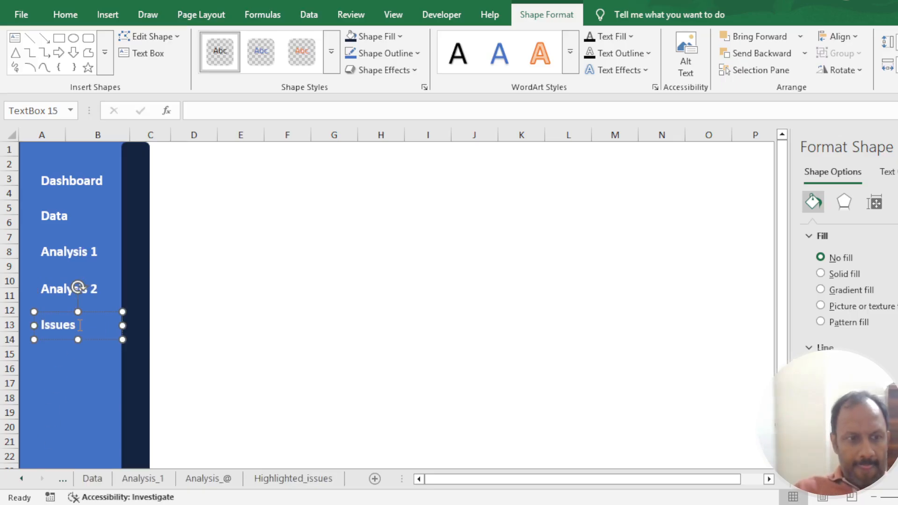
click(84, 365)
click(266, 266)
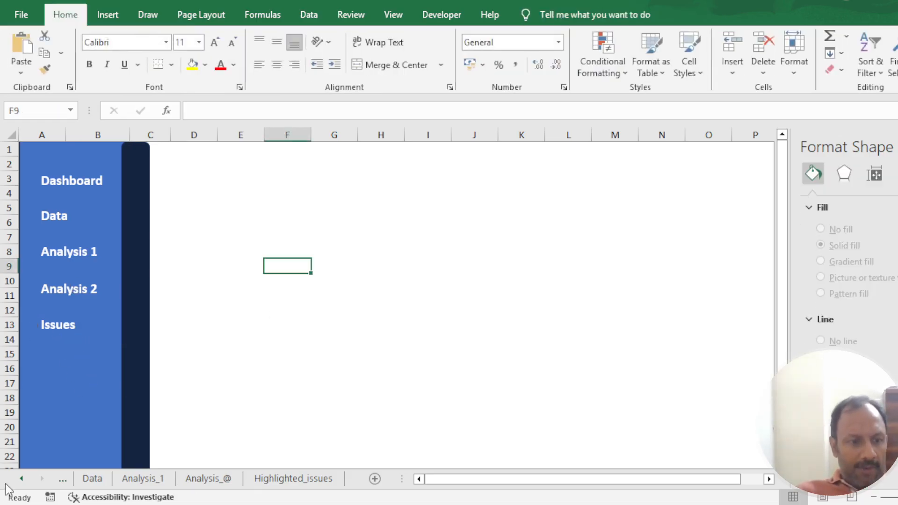
- Return to the TDL sheet and duplicate the dark vertical bar onto the empty cells around columns E and F
click(21, 478)
click(22, 479)
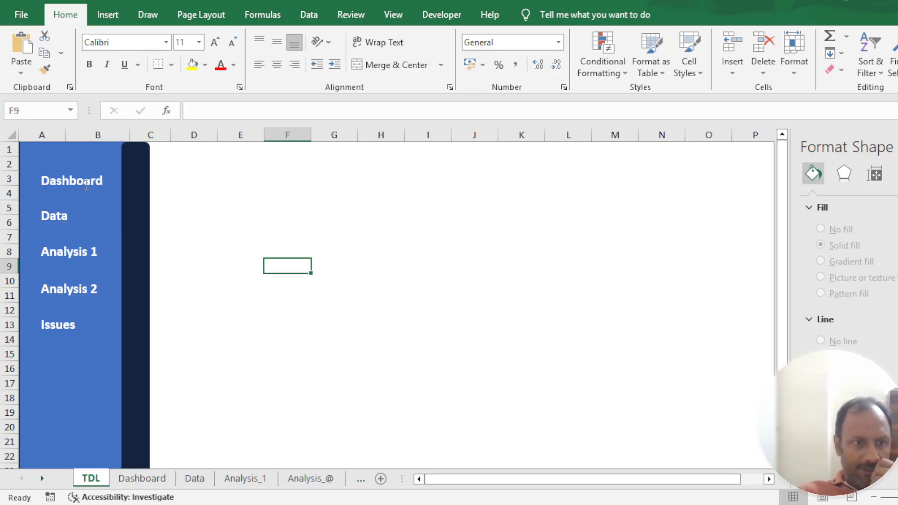
click(112, 14)
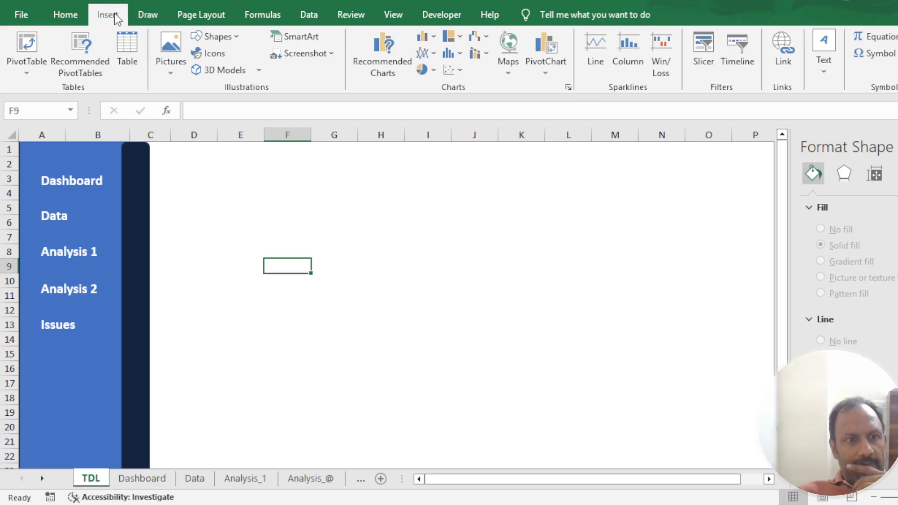
click(142, 176)
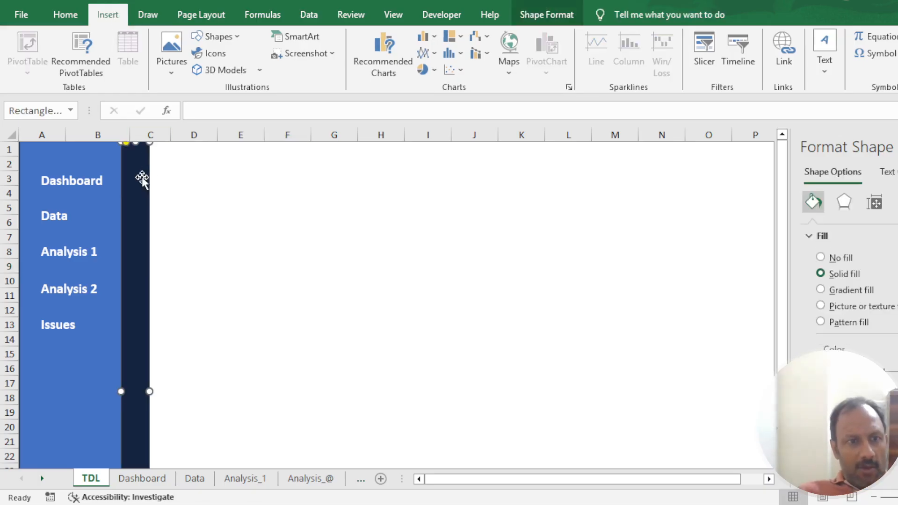
text(v)
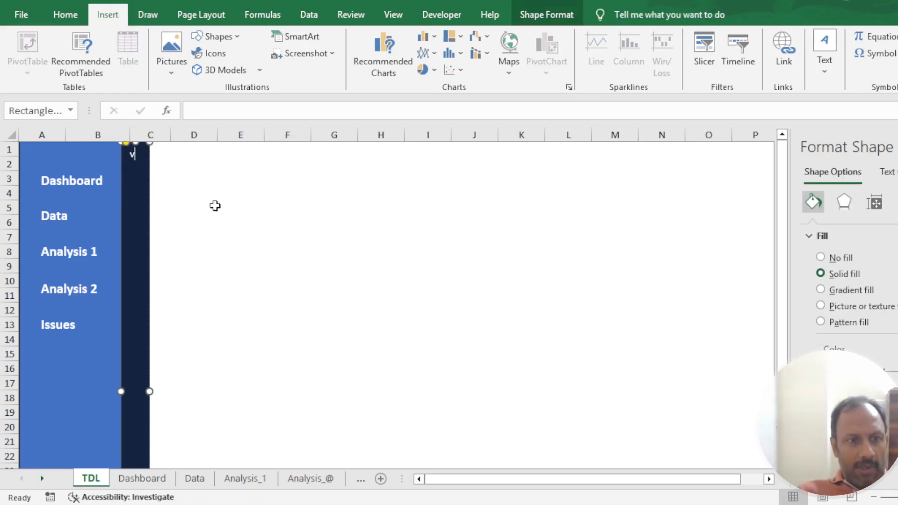
drag(127, 238, 277, 241)
- Resize the copied bar into a short horizontal bar spanning columns E to G and rows 8 to 10
drag(279, 148, 279, 385)
drag(271, 430, 274, 286)
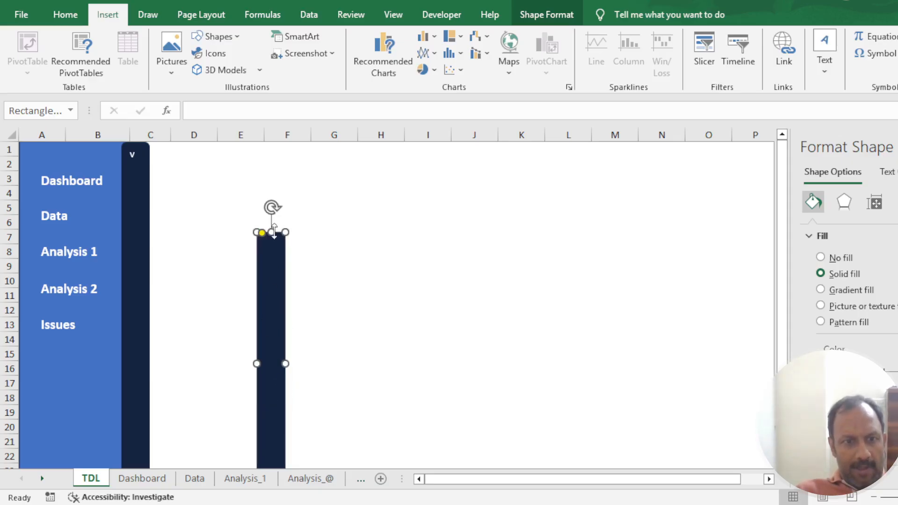
drag(280, 235, 257, 283)
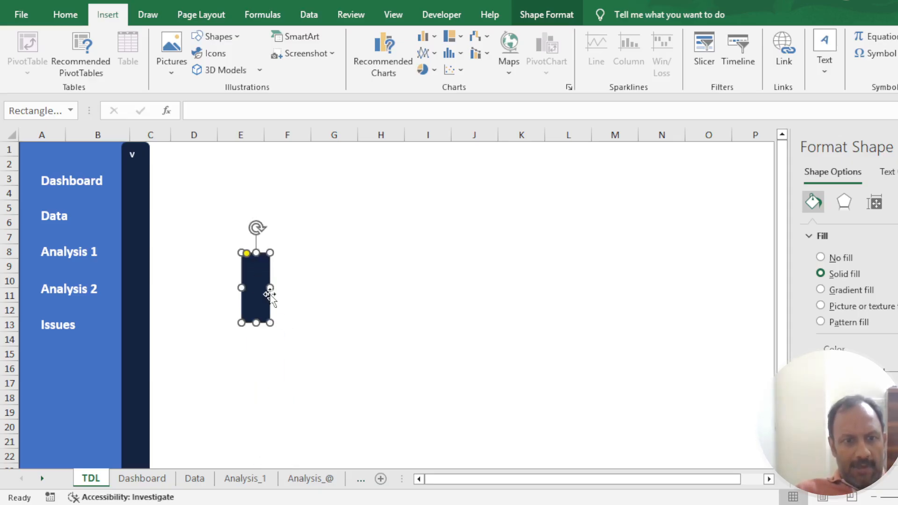
drag(270, 323, 353, 276)
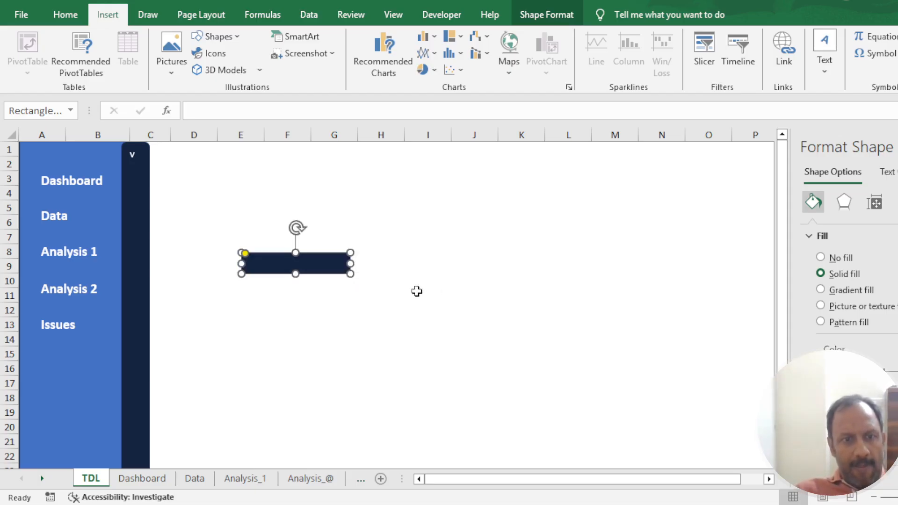
drag(296, 276, 296, 281)
click(481, 287)
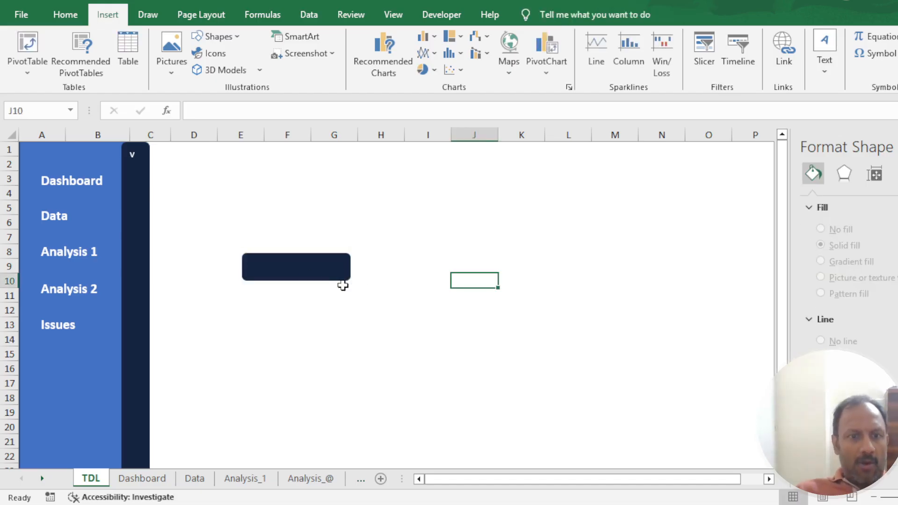
- Place the short dark bar behind the Dashboard label so it joins the vertical bar, and delete the stray "v" from the vertical bar
click(332, 275)
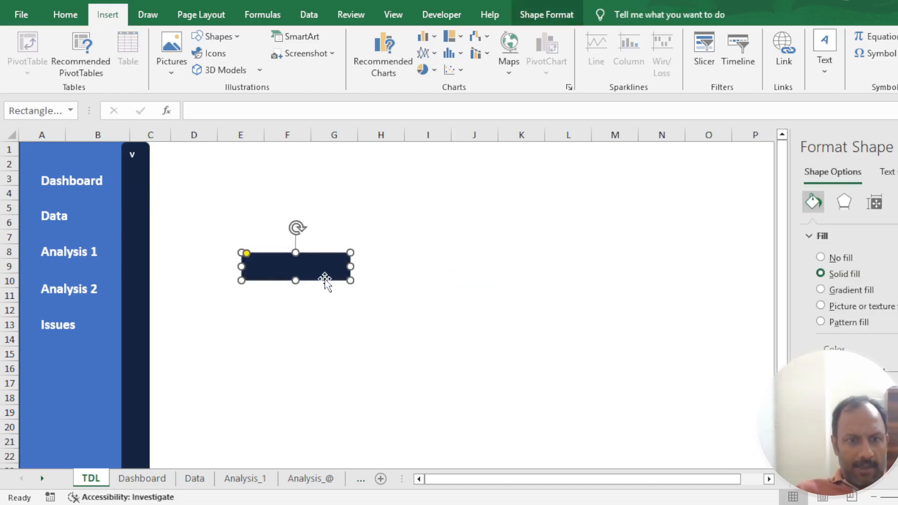
drag(321, 281, 128, 193)
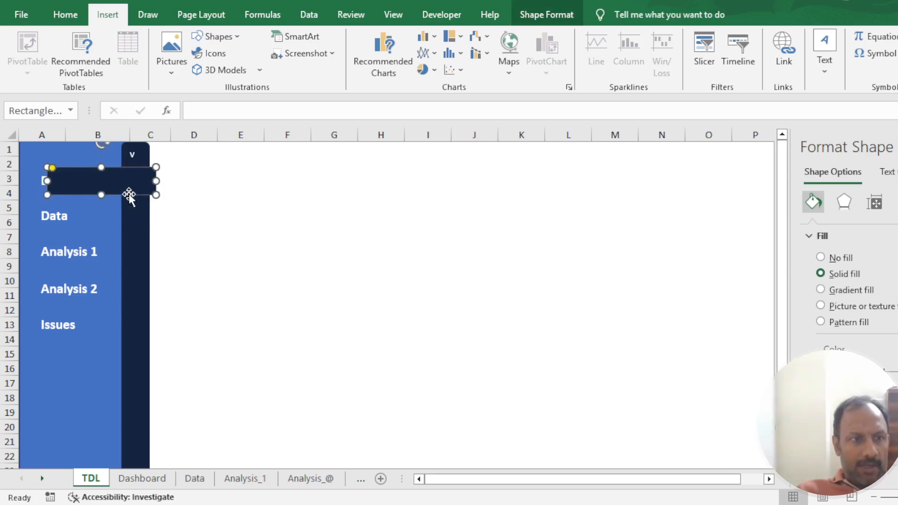
click(43, 181)
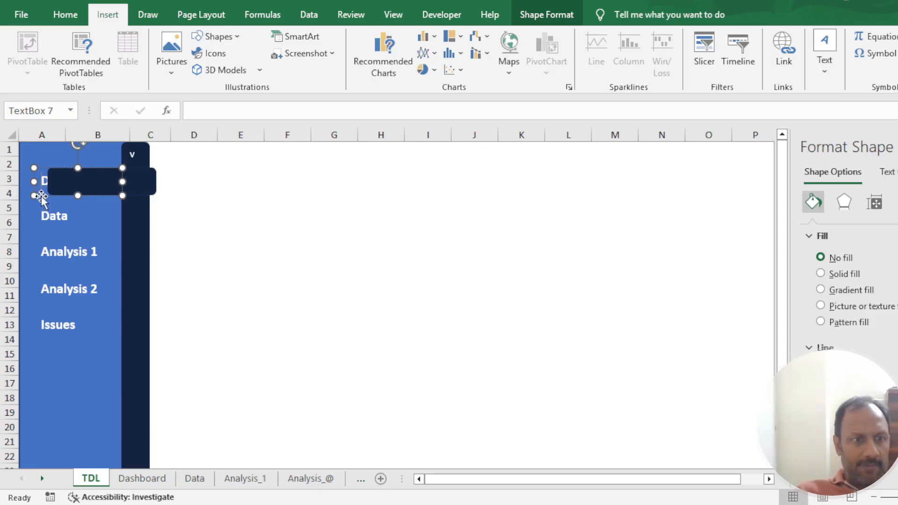
click(116, 344)
drag(151, 188, 134, 186)
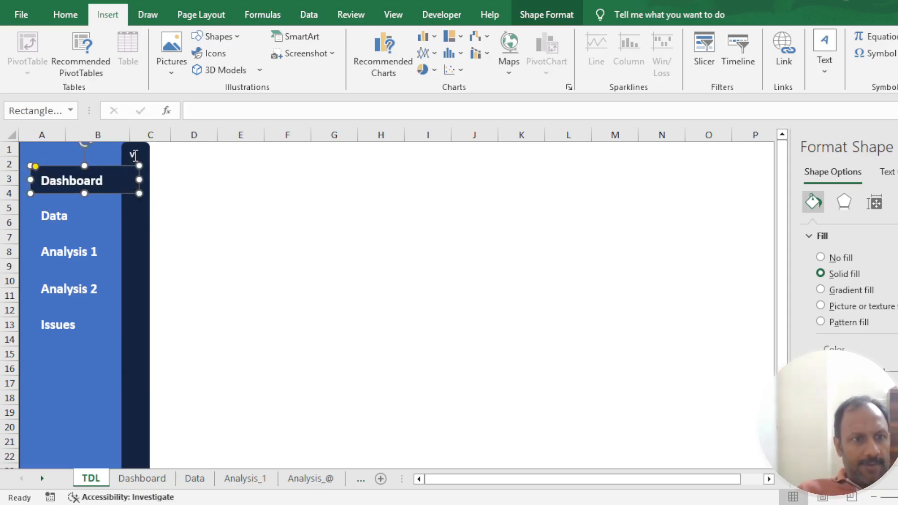
click(134, 150)
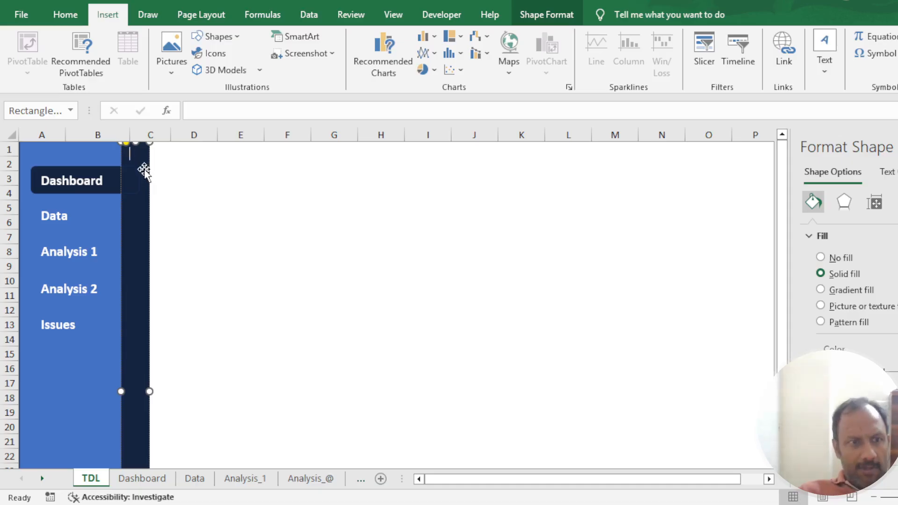
click(213, 207)
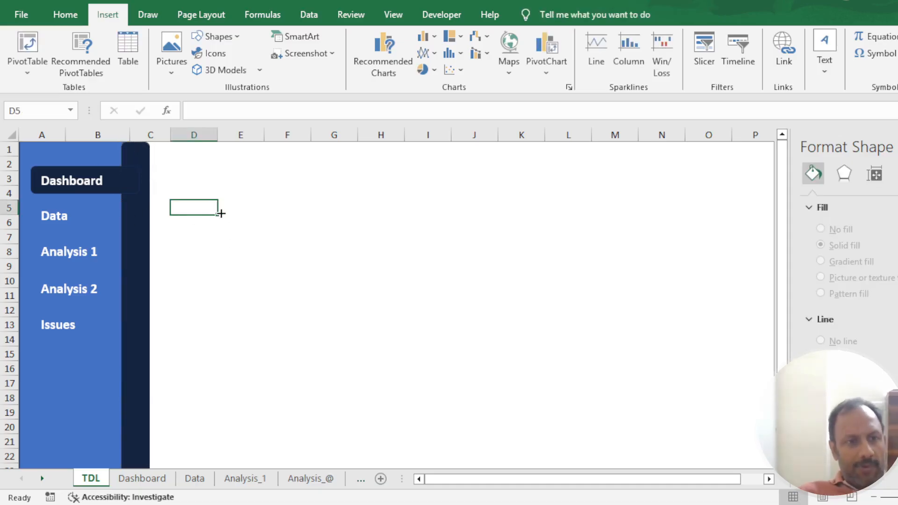
- Hyperlink the text of the Dashboard, Data and Analysis 1 labels to their matching sheets
double_click(71, 186)
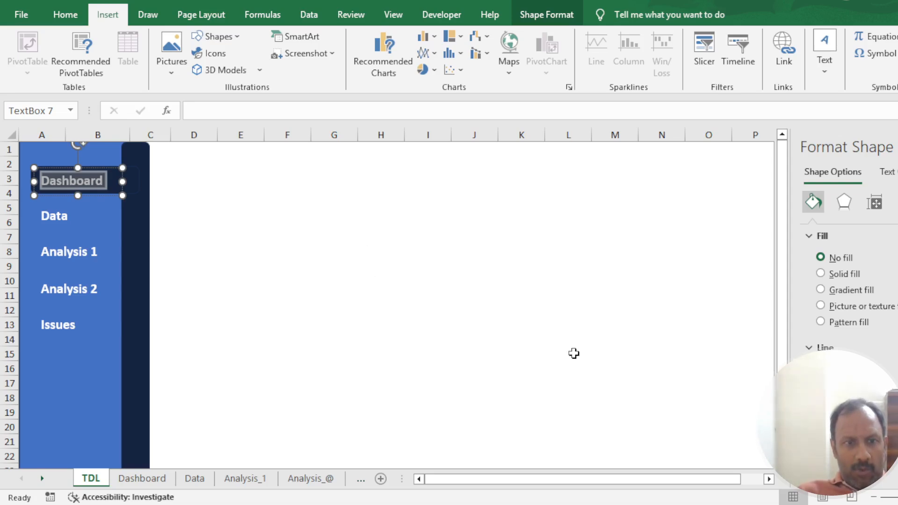
click(58, 215)
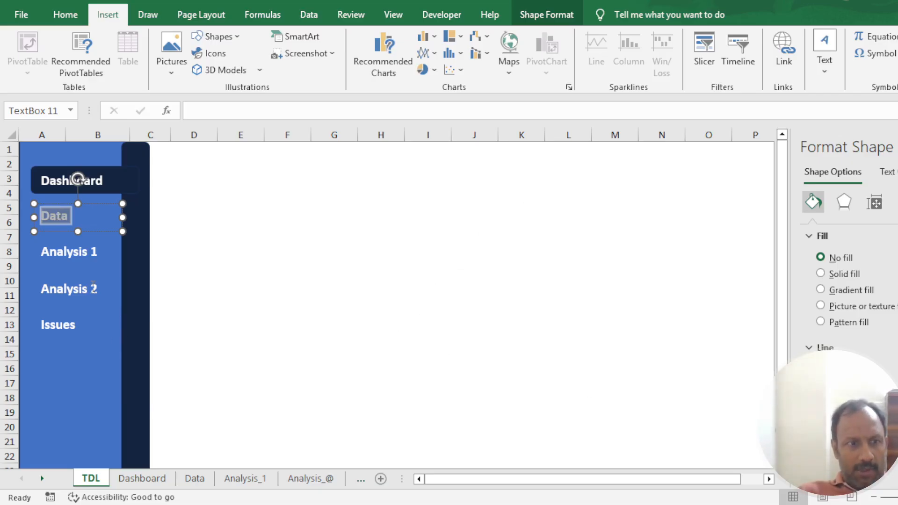
double_click(80, 248)
triple_click(78, 248)
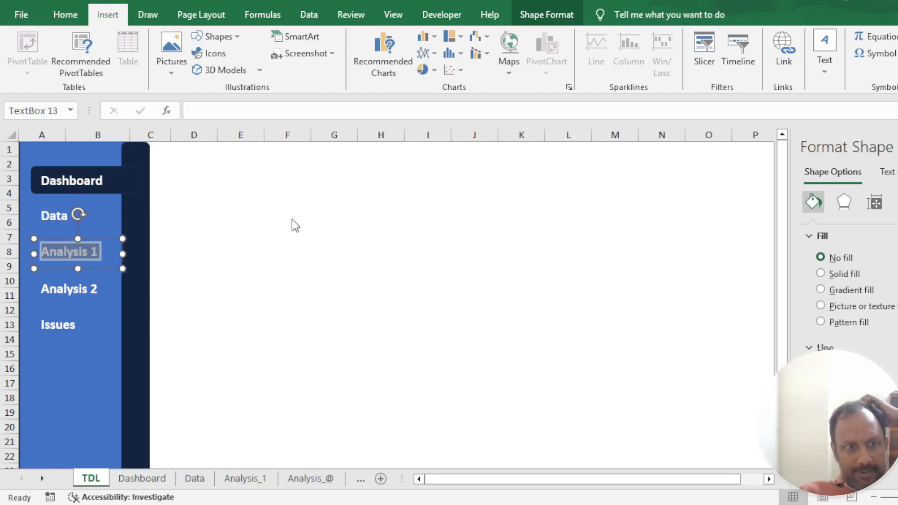
- Hyperlink the Analysis 2 and Issues label texts to their matching sheets and save the workbook
double_click(70, 289)
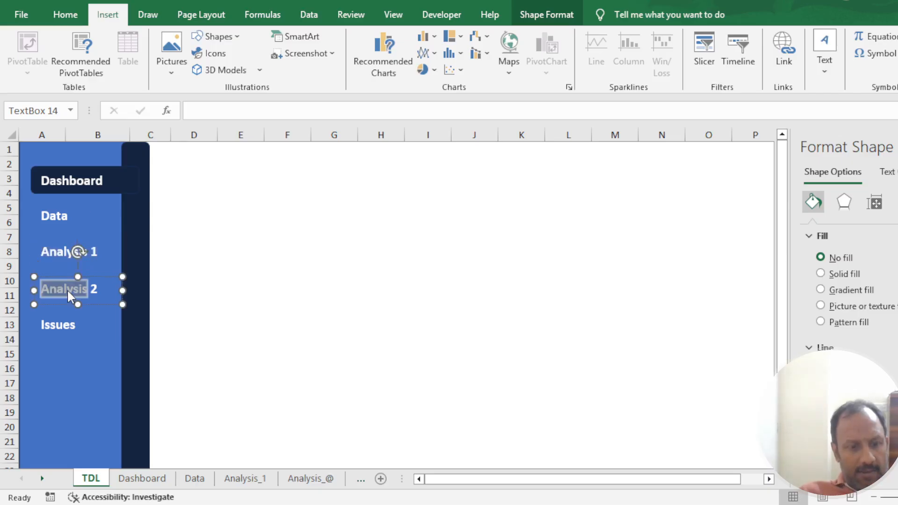
key(shift+End)
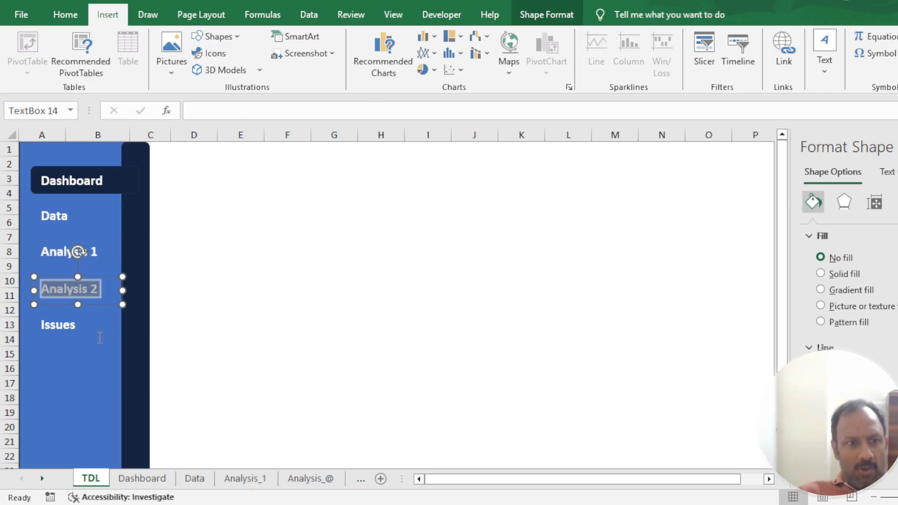
click(66, 325)
double_click(66, 324)
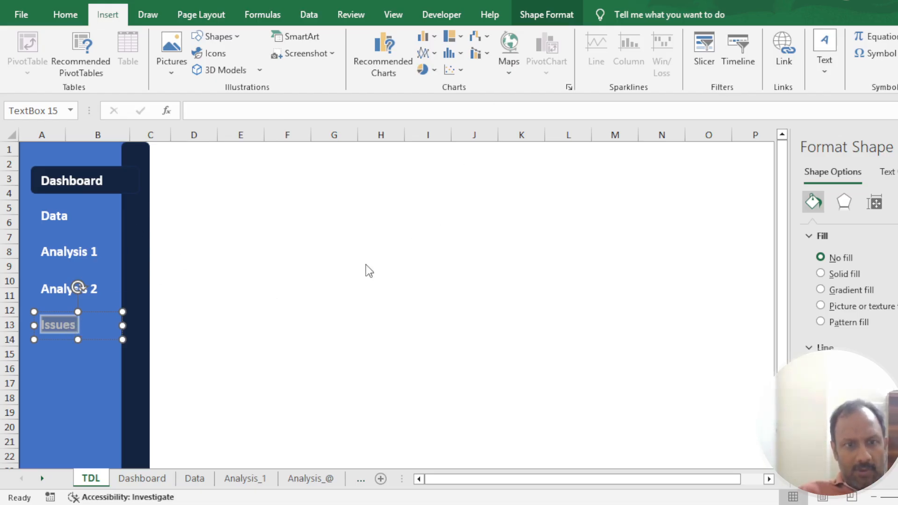
click(287, 339)
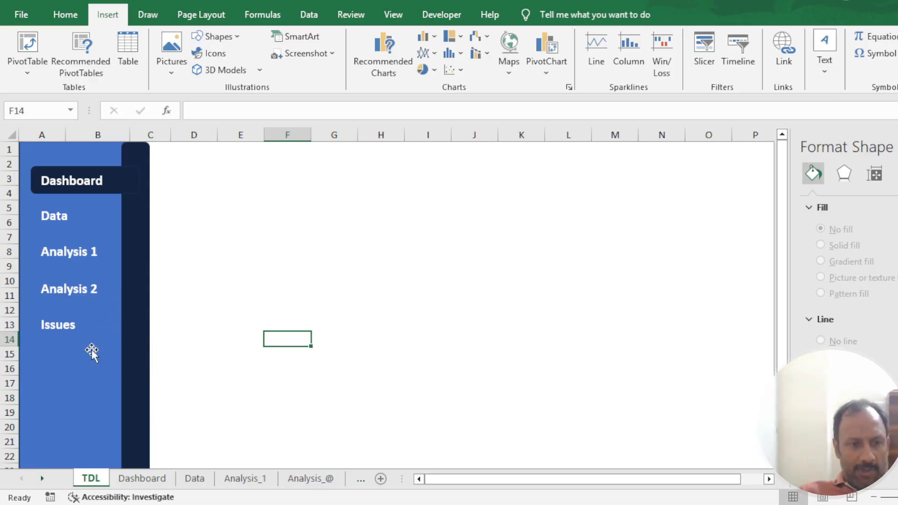
key(ctrl+s)
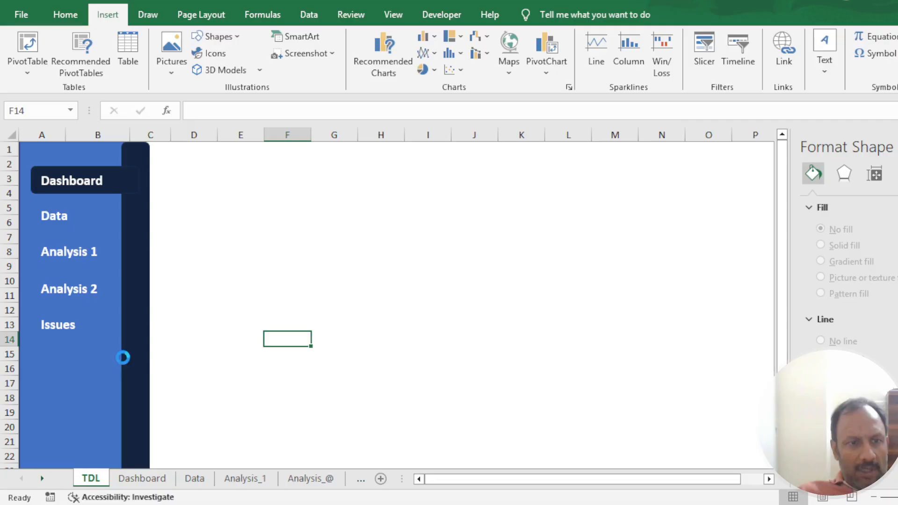
- Test the Data, Analysis 1 and Issues links, returning to the TDL sheet
click(51, 214)
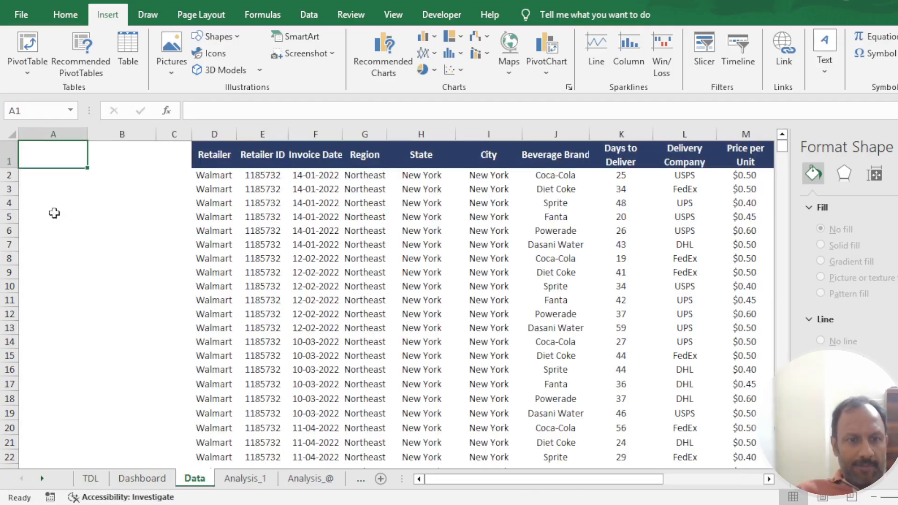
click(93, 478)
click(64, 254)
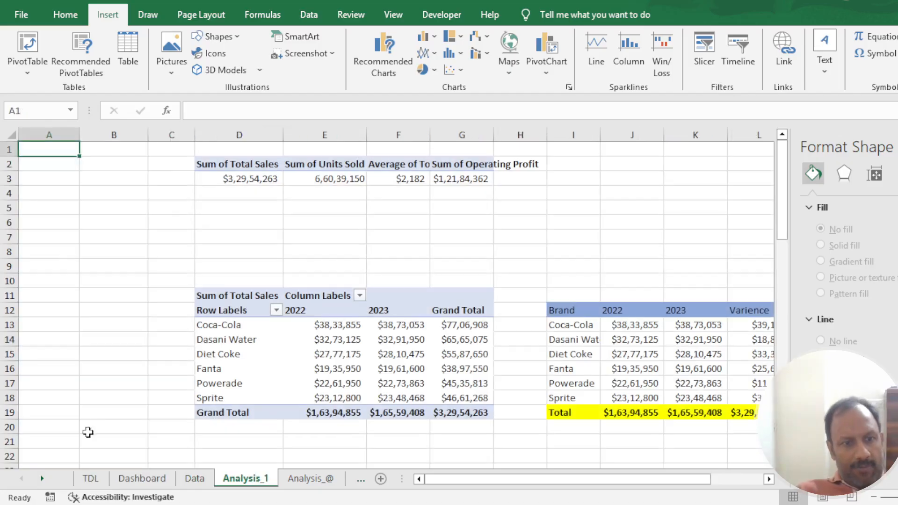
click(92, 479)
click(63, 328)
click(92, 479)
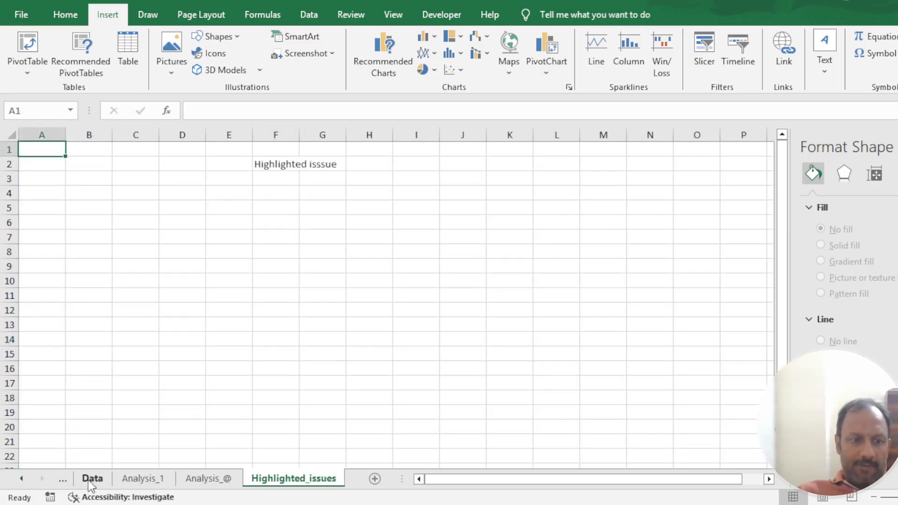
click(21, 478)
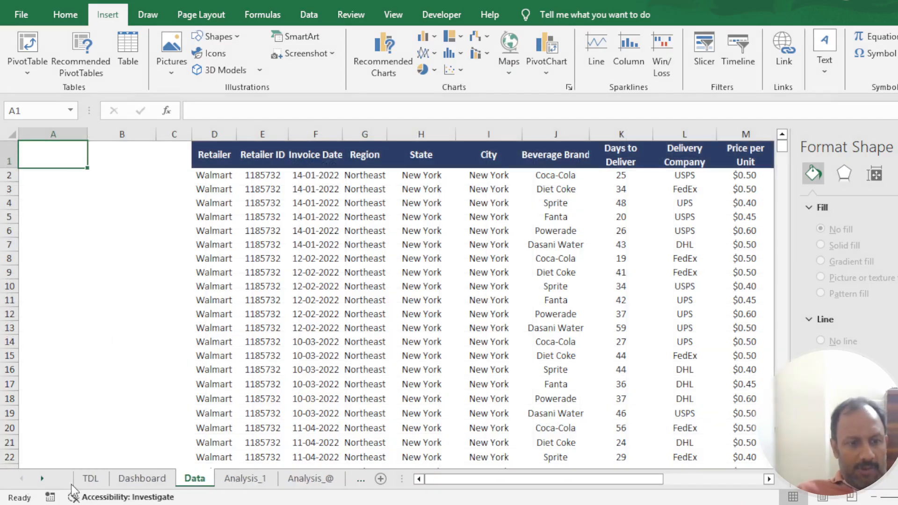
click(91, 479)
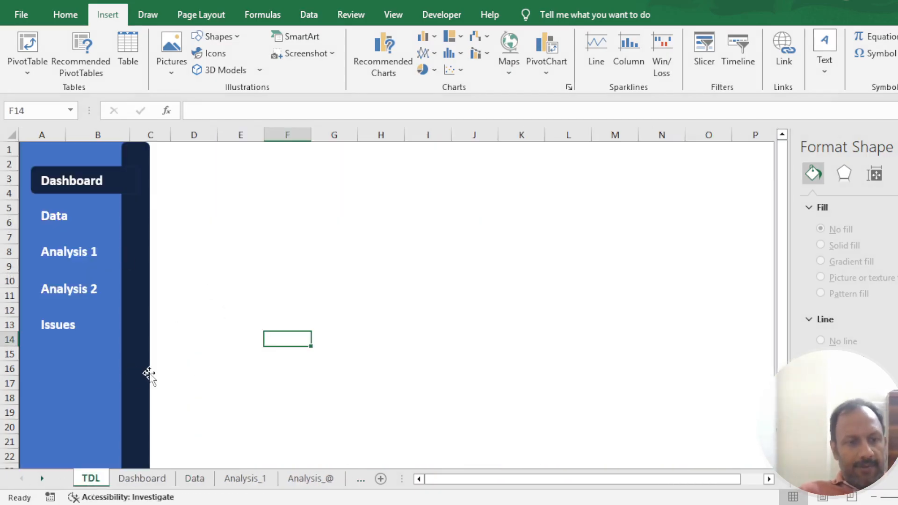
- Copy all navigation panel shapes from the TDL sheet, paste them at A1 on the Dashboard sheet, and test the Dashboard link
click(77, 372)
key(ctrl+a)
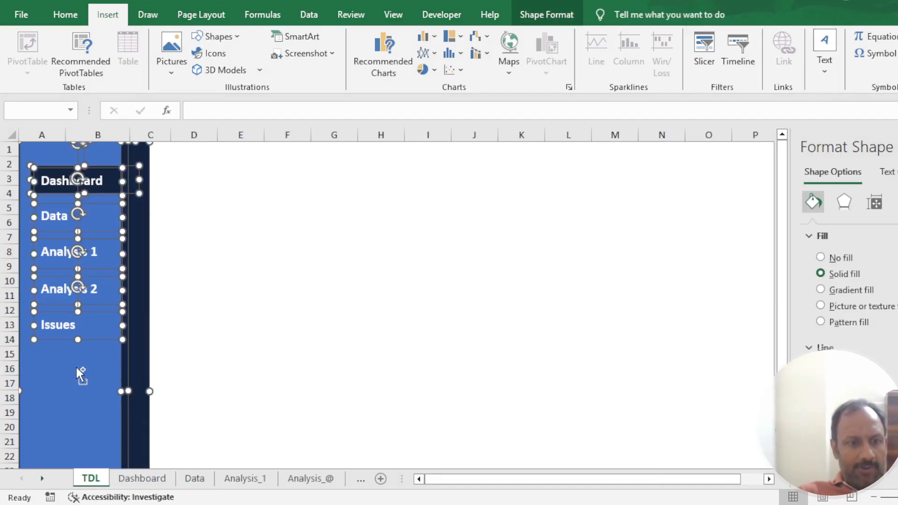
click(150, 482)
click(48, 144)
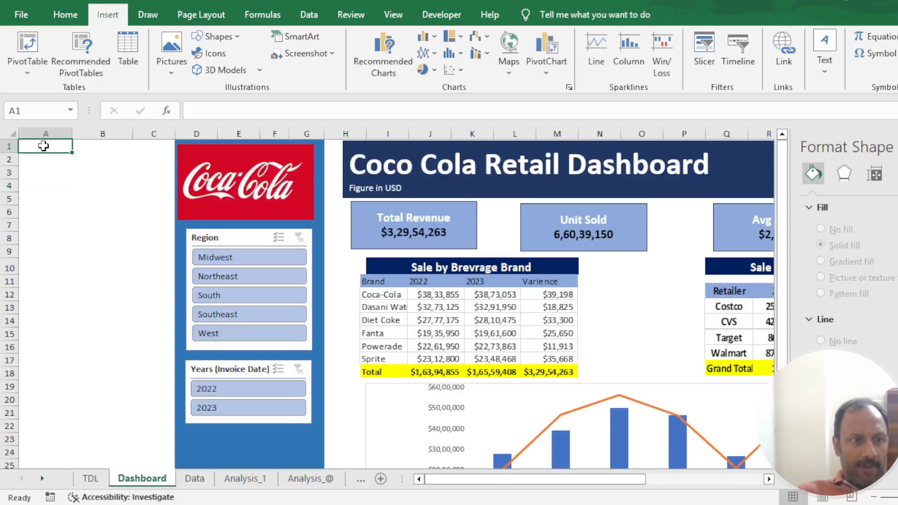
key(ctrl+v)
scroll(41, 147, up, 4)
scroll(41, 147, up, 4)
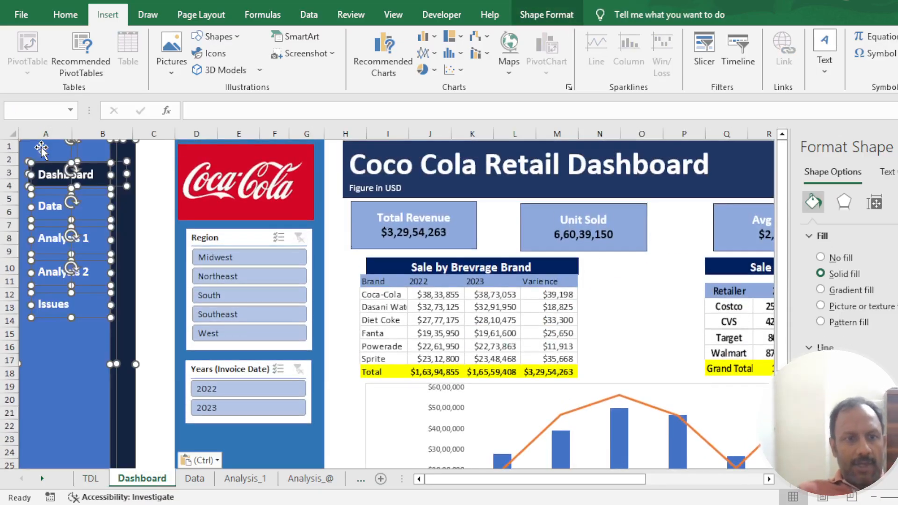
click(152, 195)
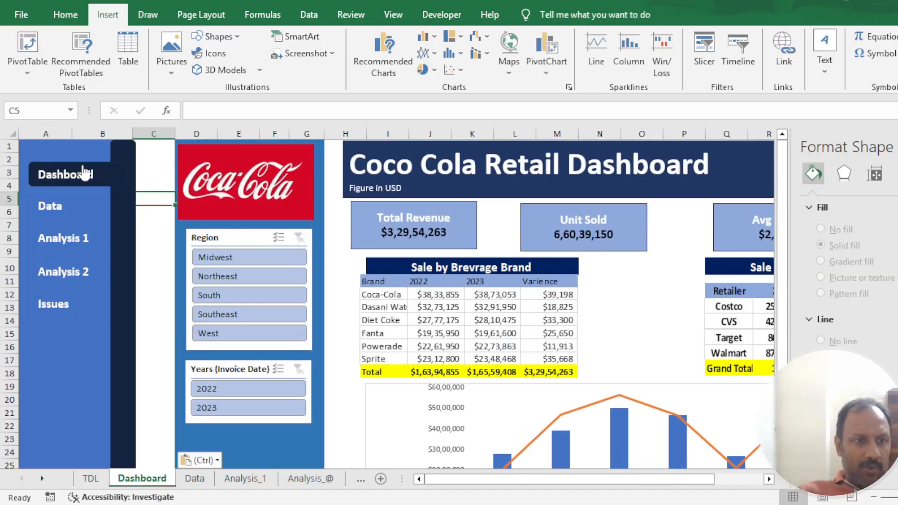
click(108, 183)
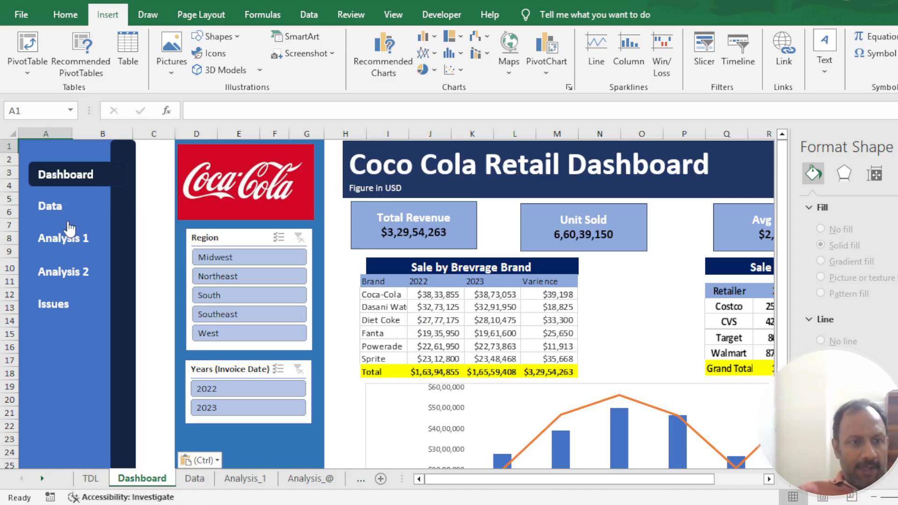
- Paste the navigation panel onto the Data sheet over columns A and B, and test its Dashboard link
click(200, 480)
key(ctrl+v)
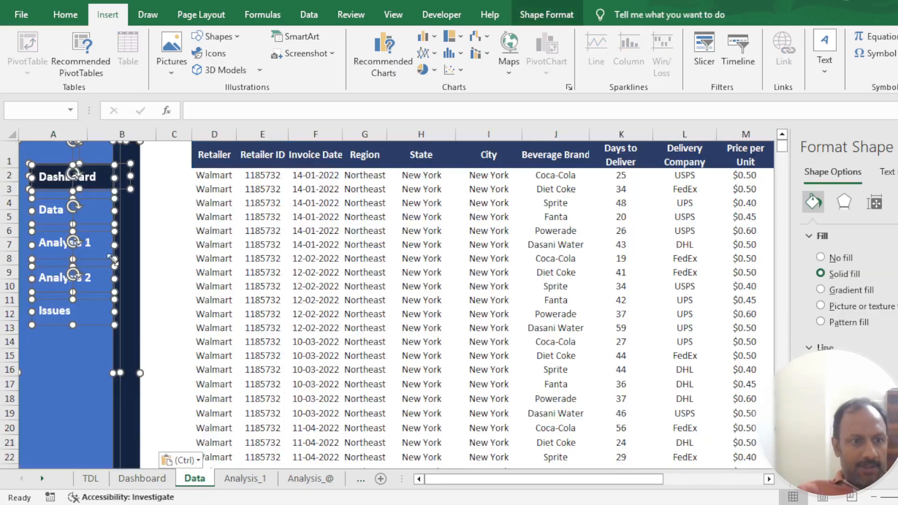
click(164, 215)
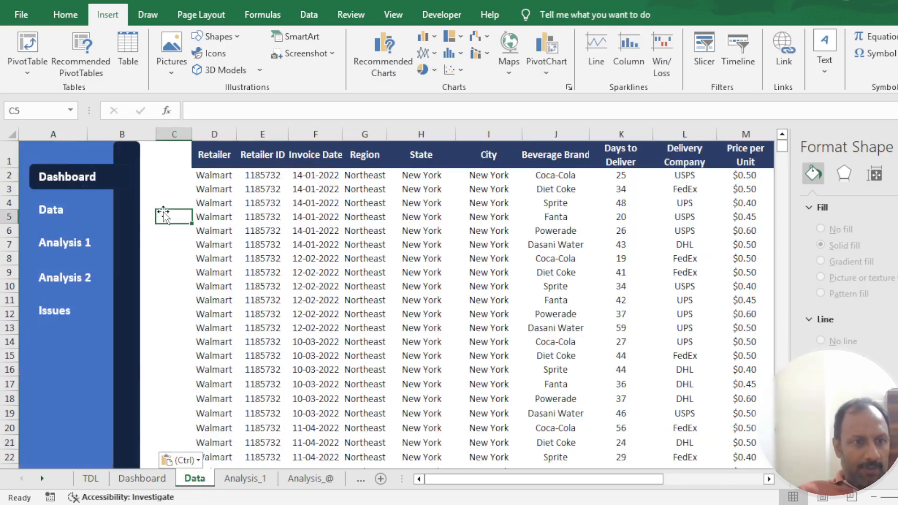
click(101, 186)
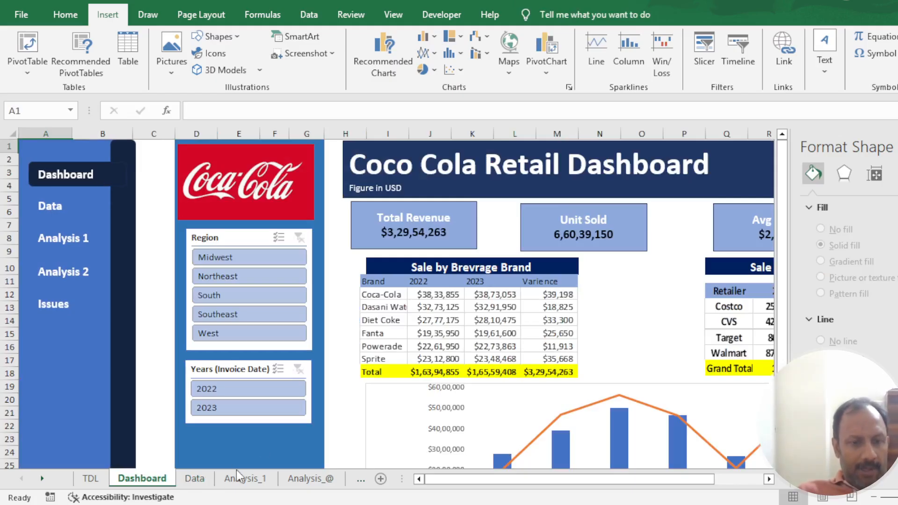
- On the Data sheet, bring the Data label in front and move the dark highlight bar from Dashboard to behind Data
click(205, 479)
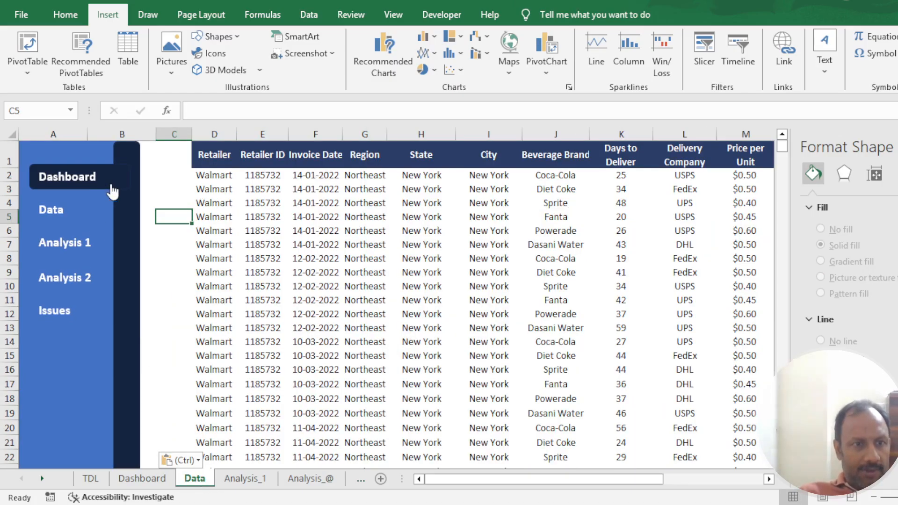
drag(120, 184, 140, 210)
click(40, 212)
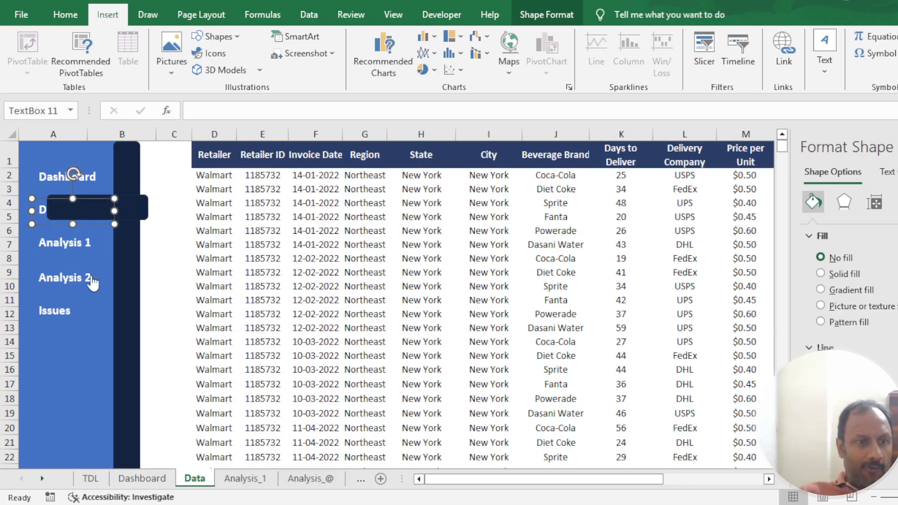
click(133, 210)
drag(134, 210, 114, 211)
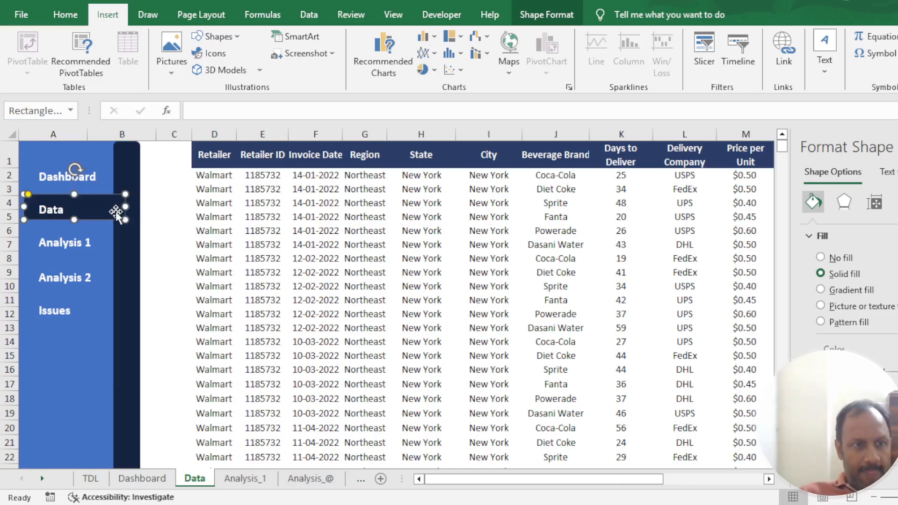
- Paste the navigation panel onto the Analysis_1 sheet and move the highlight bar behind the Analysis 1 label, brought to the front
click(237, 480)
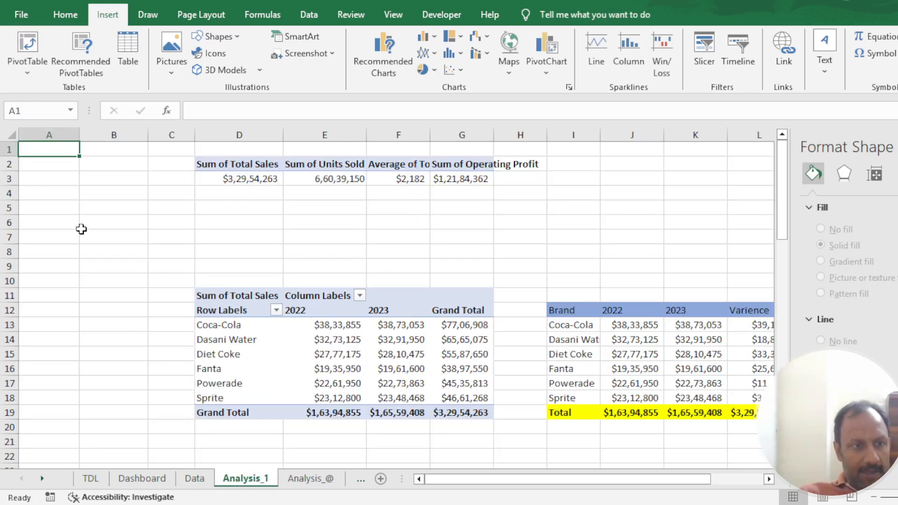
key(ctrl+v)
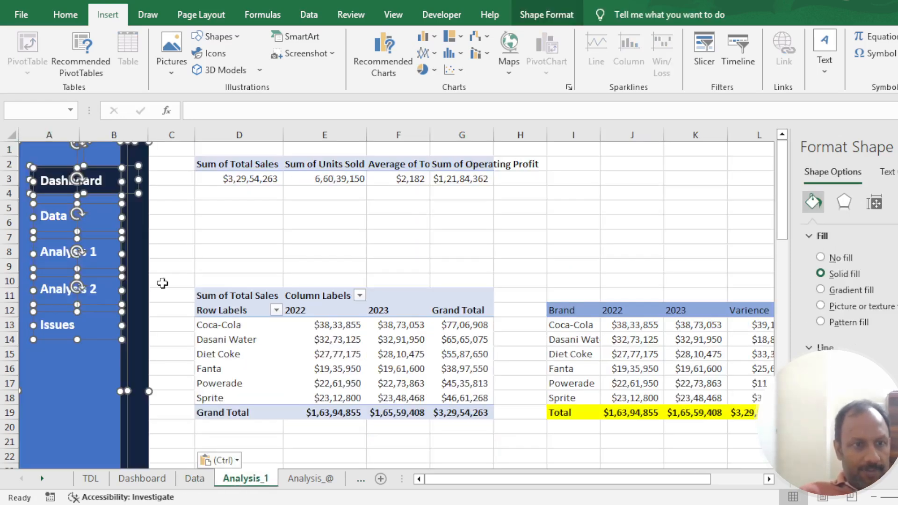
click(186, 235)
drag(131, 184, 164, 256)
click(45, 253)
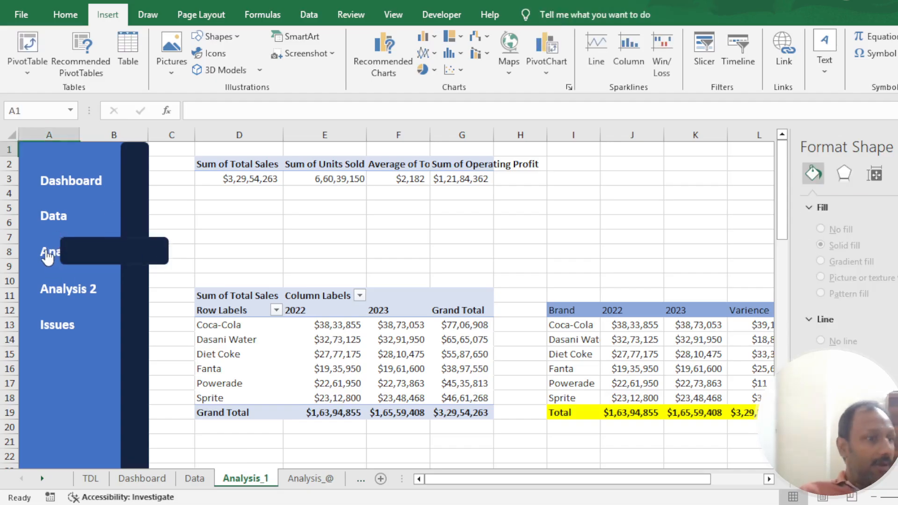
ctrl+click(48, 257)
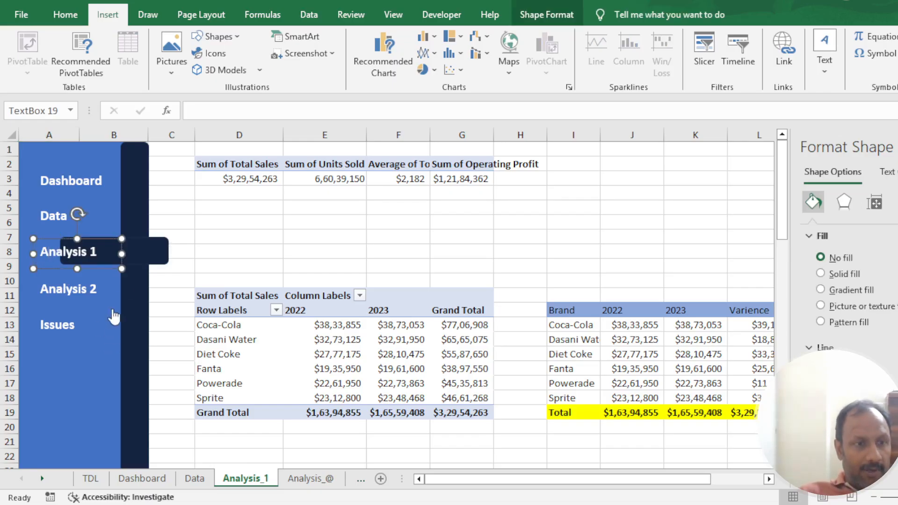
drag(145, 256, 113, 266)
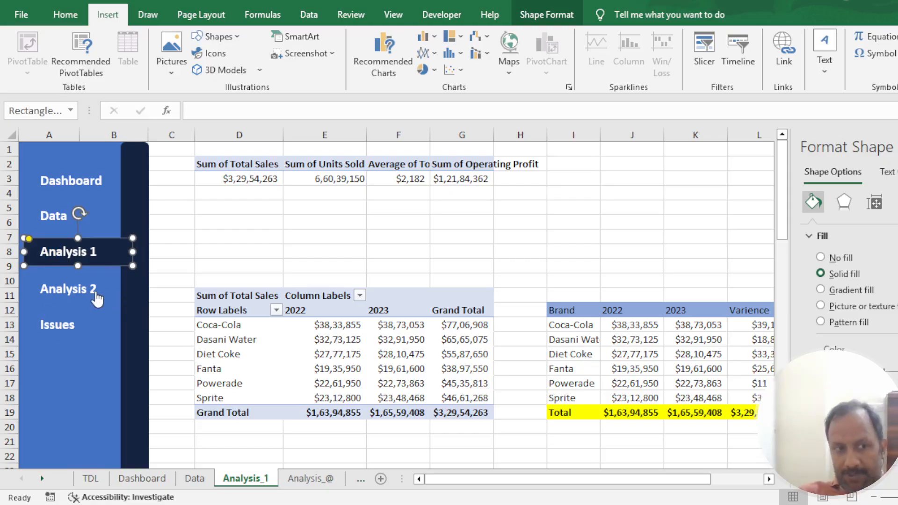
- Paste the navigation panel onto the Analysis_@ sheet and move the highlight bar from Dashboard to the Analysis 2 row
click(312, 478)
key(ctrl+v)
click(241, 358)
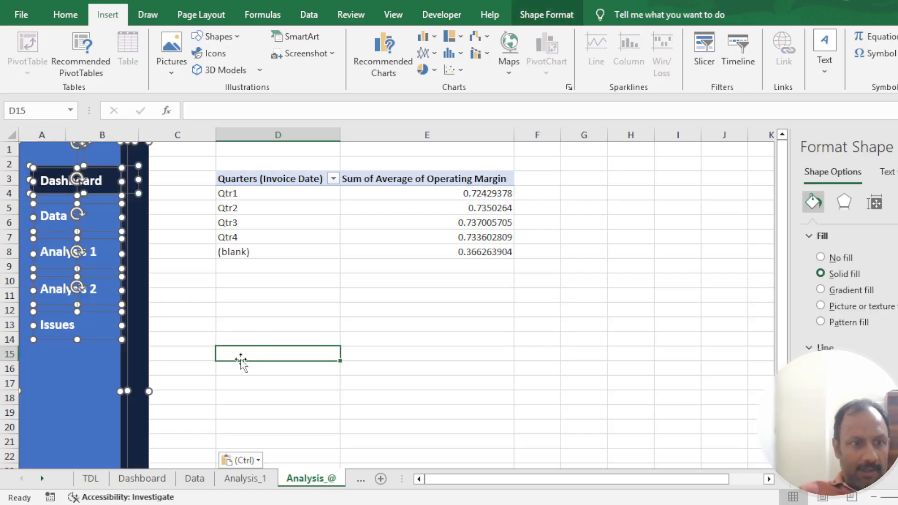
drag(131, 188, 155, 299)
click(49, 295)
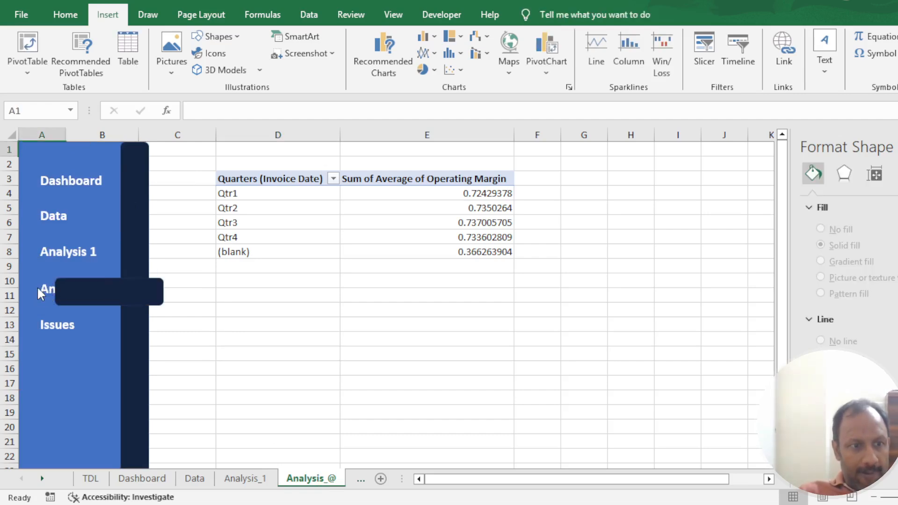
drag(66, 295, 100, 293)
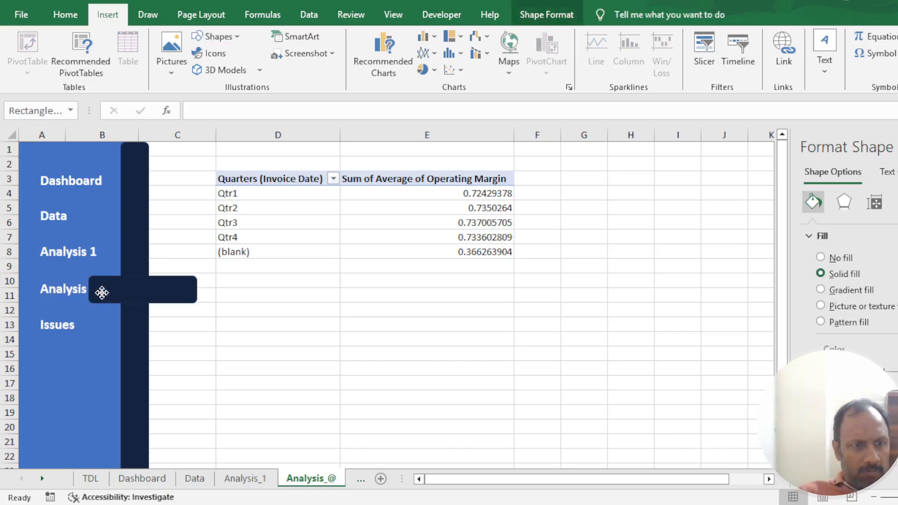
click(68, 292)
click(69, 295)
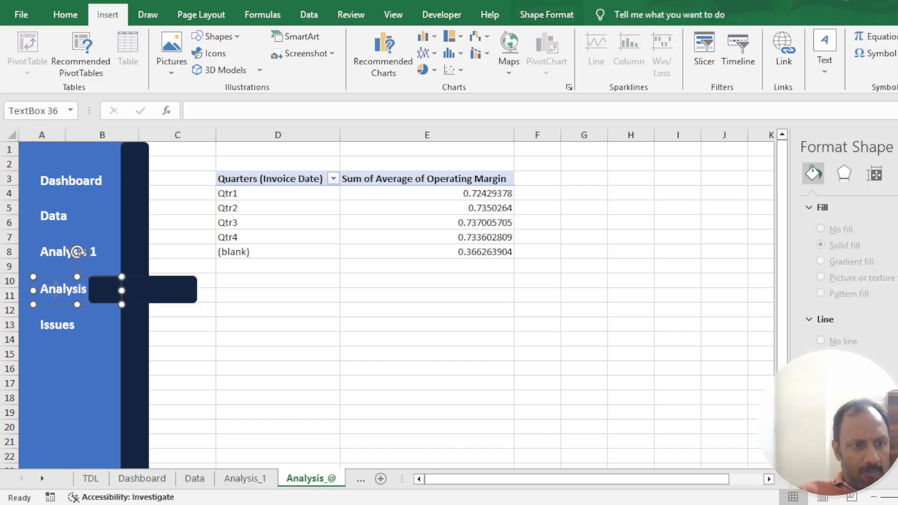
click(33, 304)
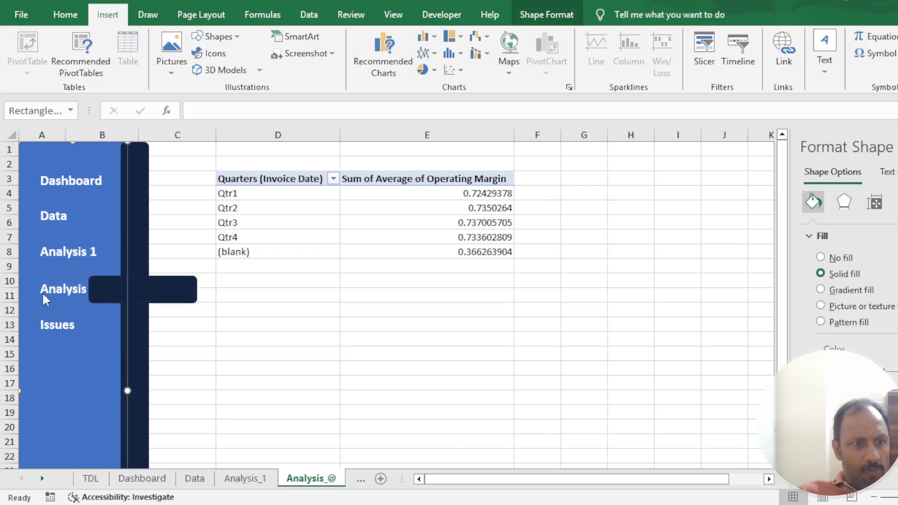
key(ctrl+z)
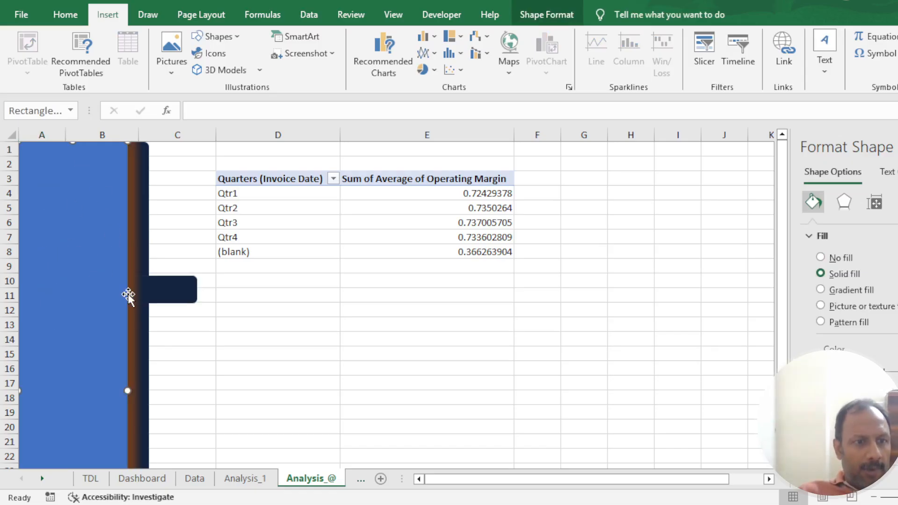
key(ctrl+z)
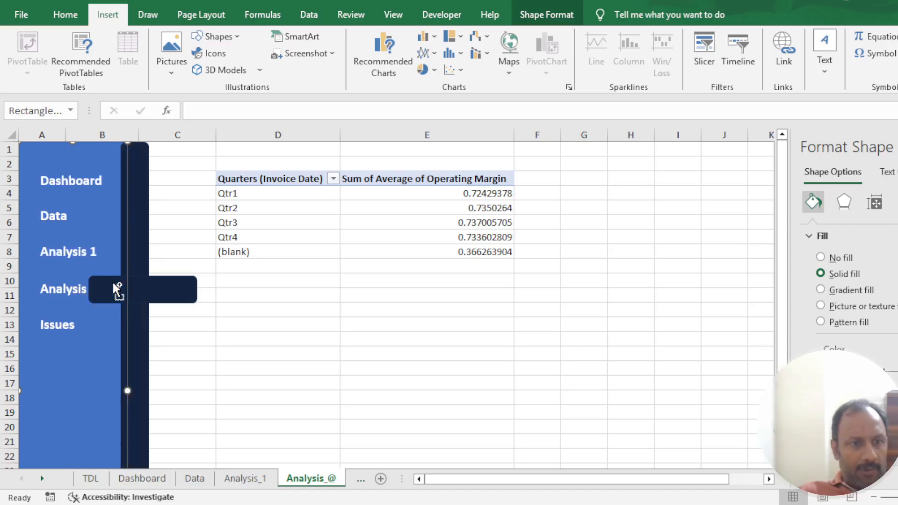
- Bring the Analysis 2 label to the front and align the highlight bar behind it
click(257, 322)
click(61, 294)
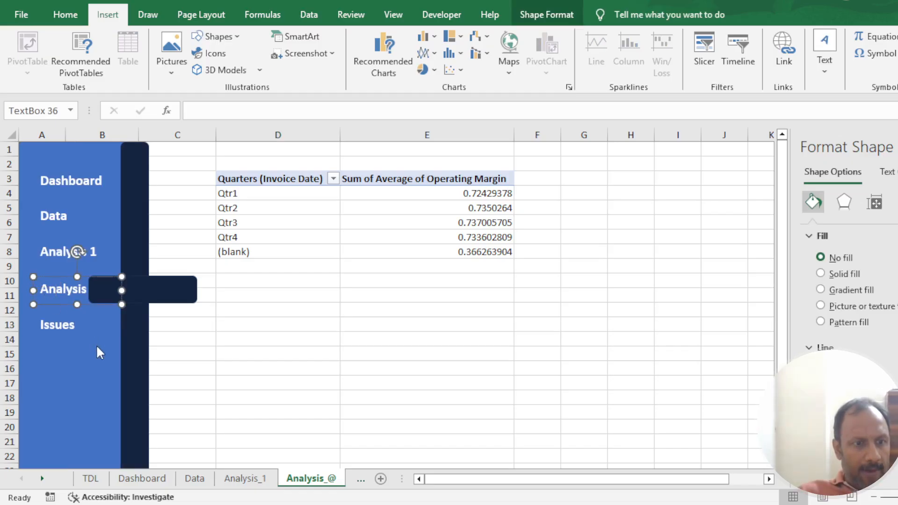
drag(160, 286, 89, 288)
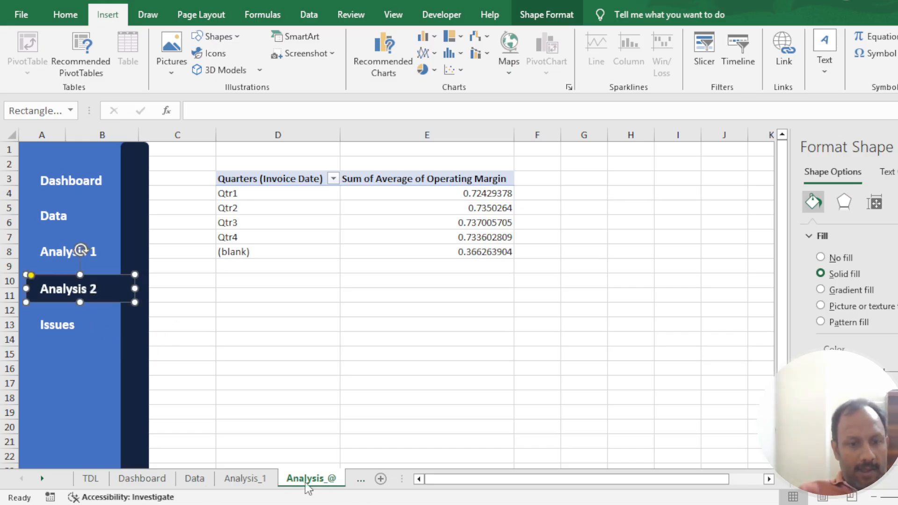
- Paste the navigation panel onto the Highlighted_issues sheet and move the highlight bar from Dashboard to the Issues row
click(43, 477)
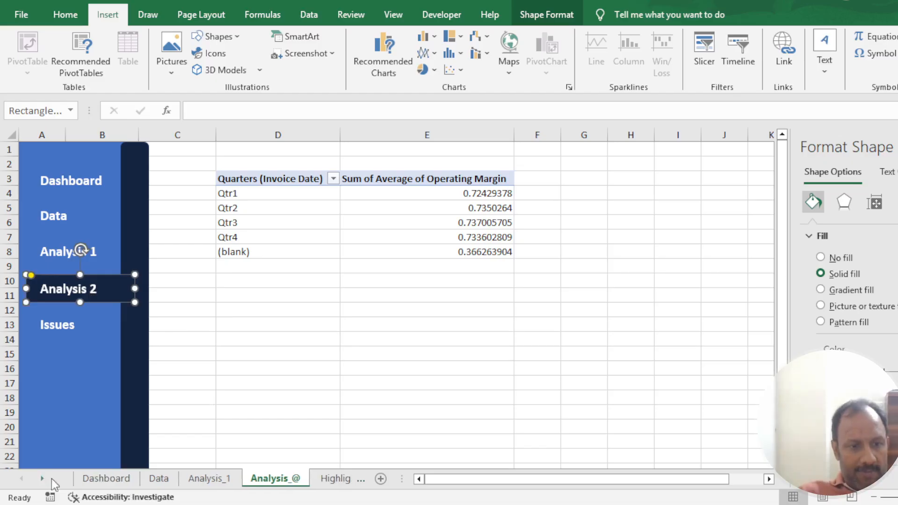
click(334, 483)
key(ctrl+v)
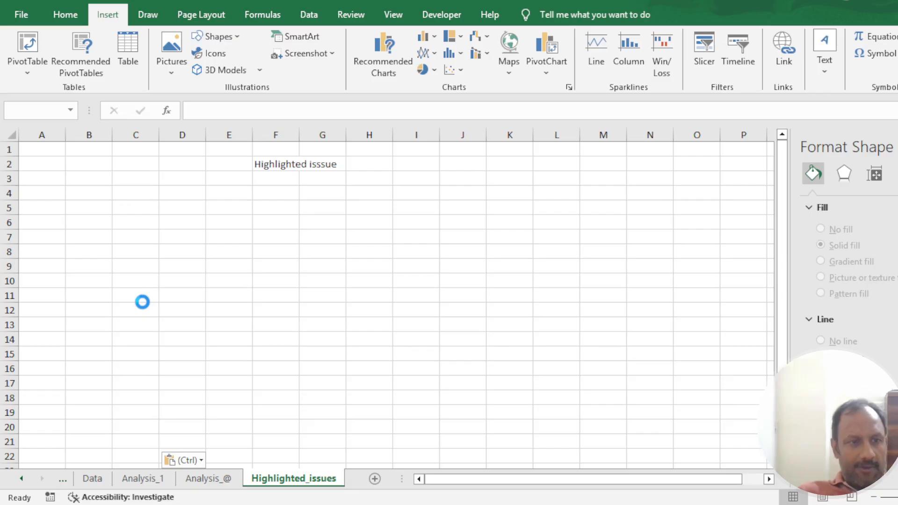
click(276, 309)
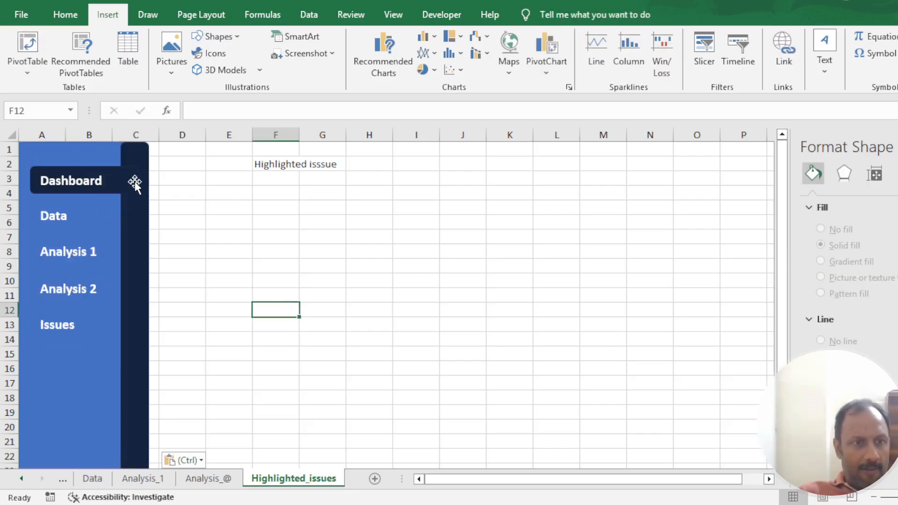
drag(132, 181, 169, 331)
click(61, 334)
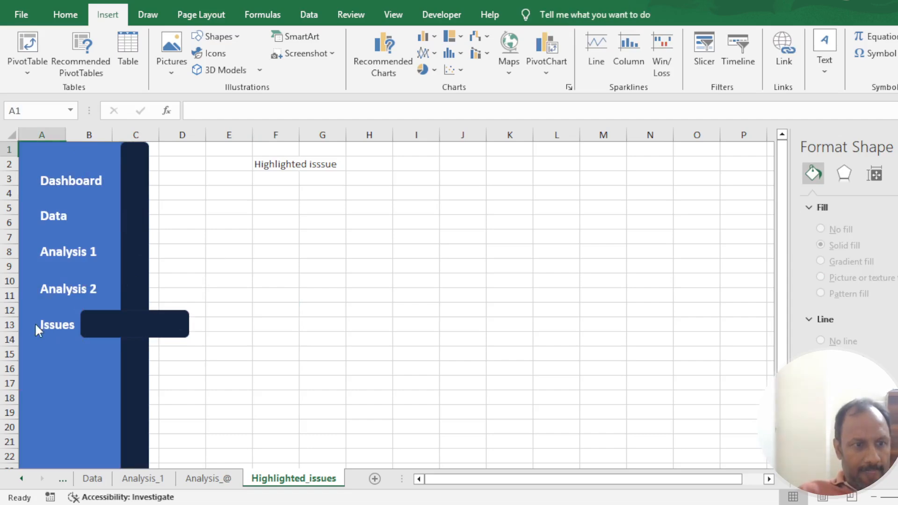
click(94, 324)
drag(94, 324, 73, 324)
- Bring the Issues label to the front with the highlight bar aligned behind it, and save the workbook
click(47, 332)
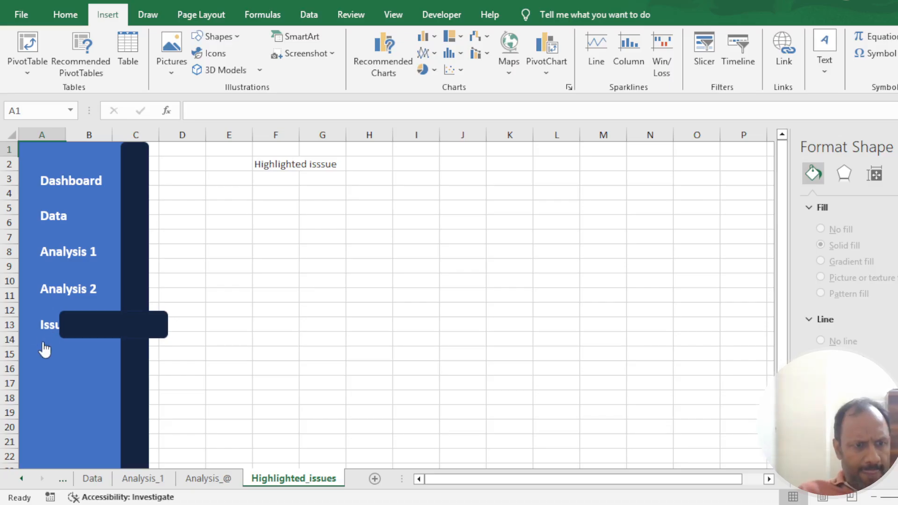
ctrl+click(47, 333)
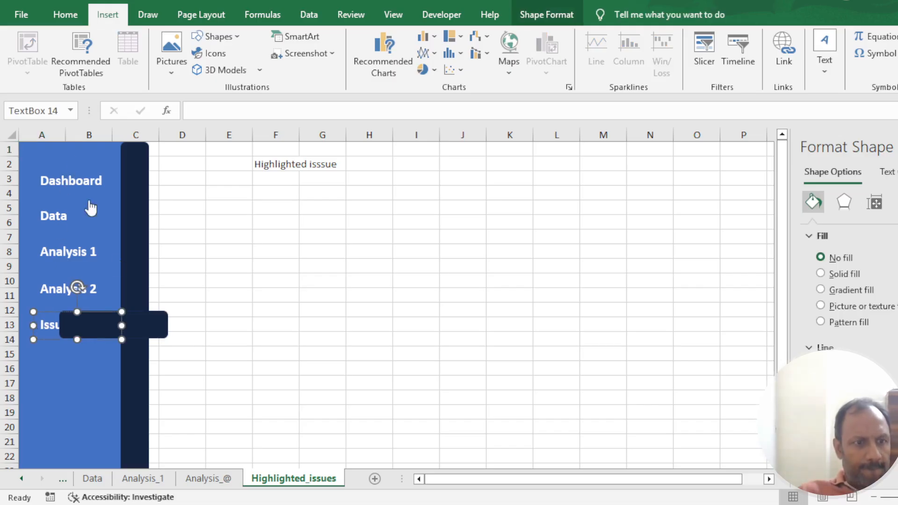
drag(150, 324, 109, 333)
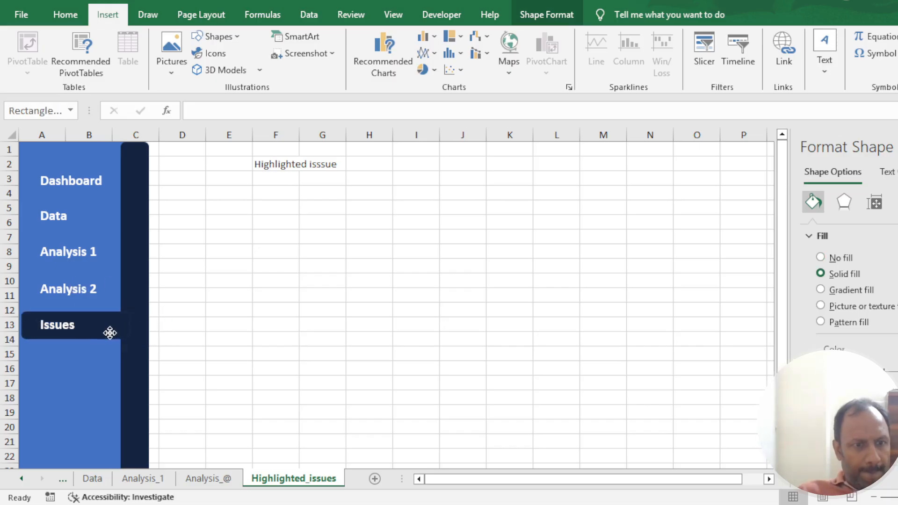
click(236, 334)
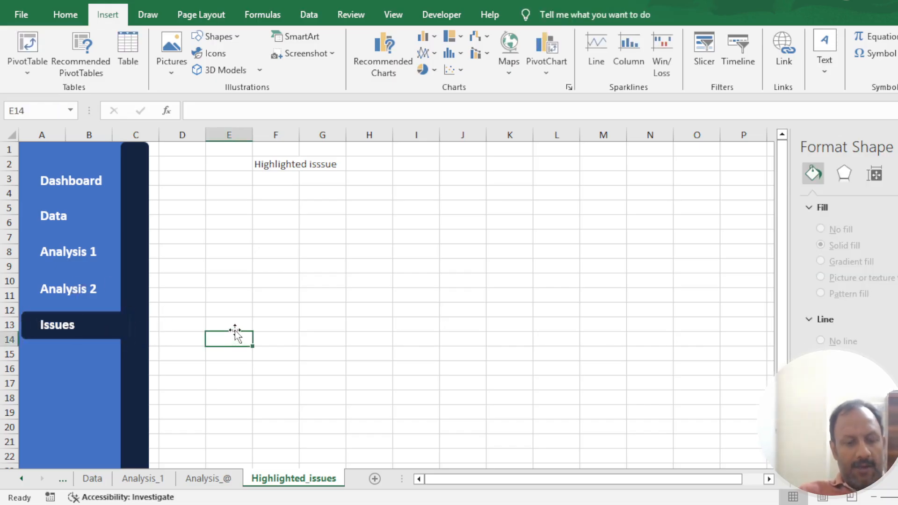
key(alt+f)
key(ctrl+s)
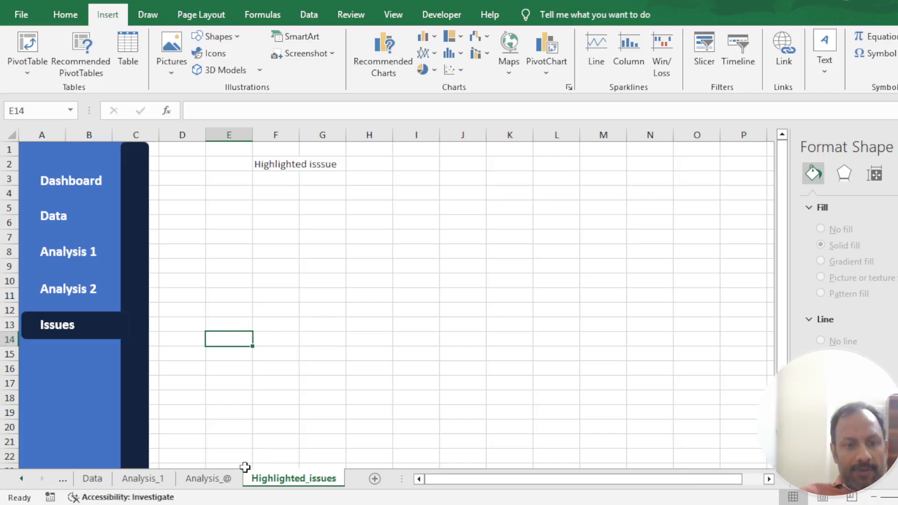
- Return to the TDL sheet through the Data and Dashboard sheets, save the workbook and close the Format Shape pane
click(93, 478)
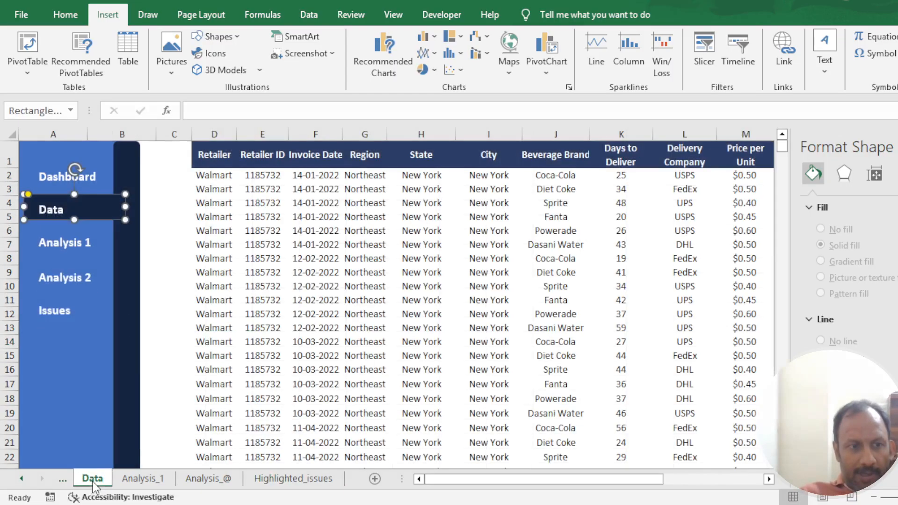
click(21, 478)
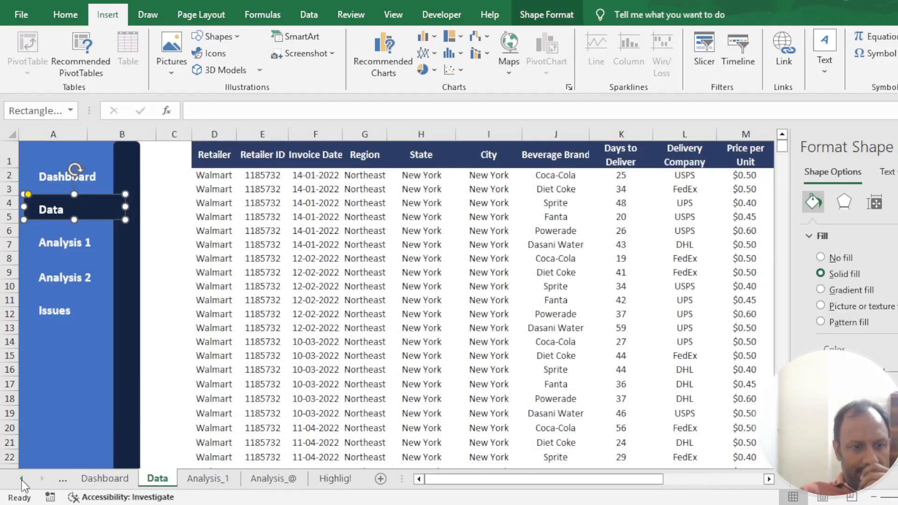
click(106, 478)
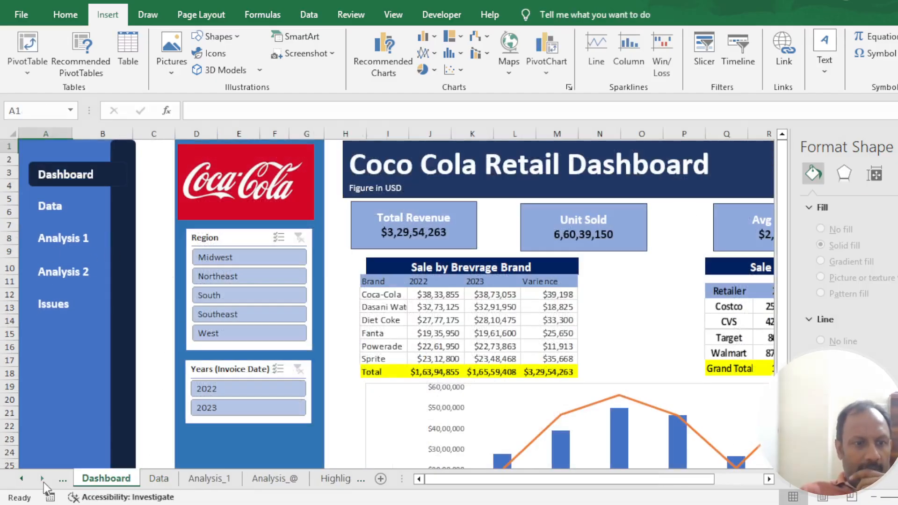
click(20, 479)
click(91, 478)
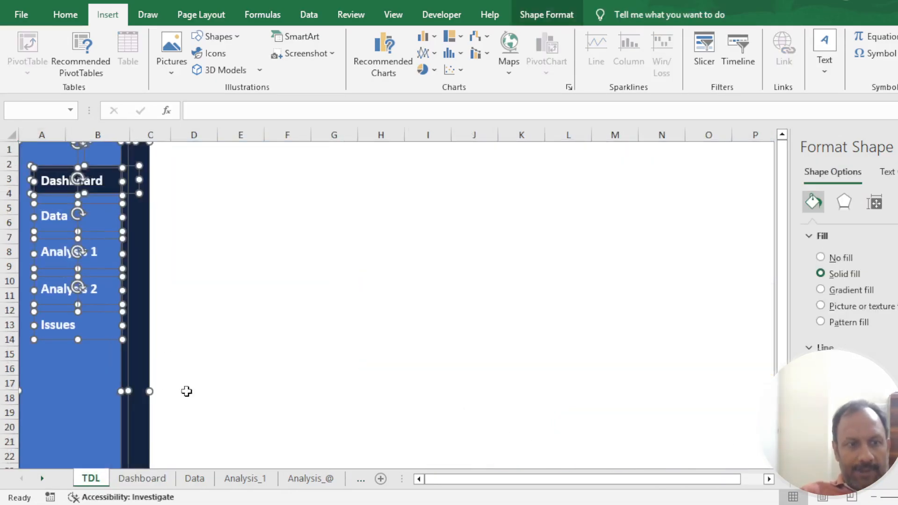
click(257, 251)
key(ctrl+s)
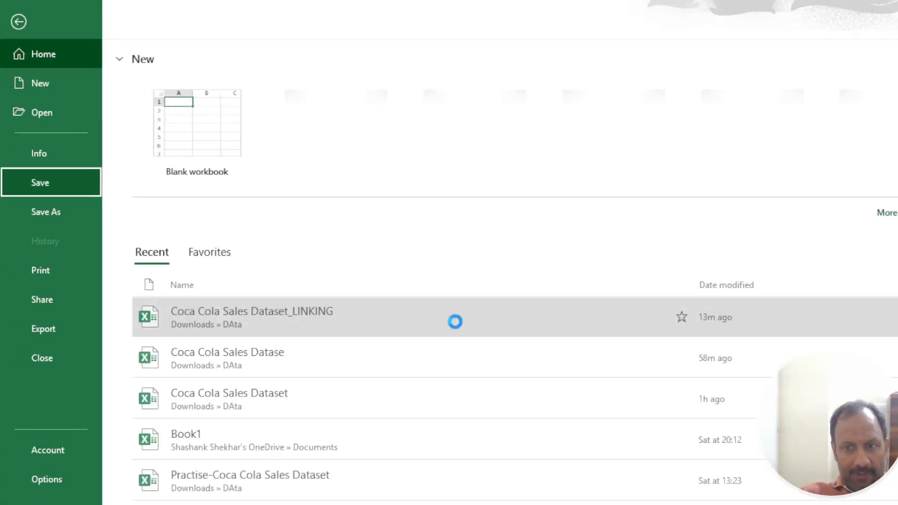
click(525, 290)
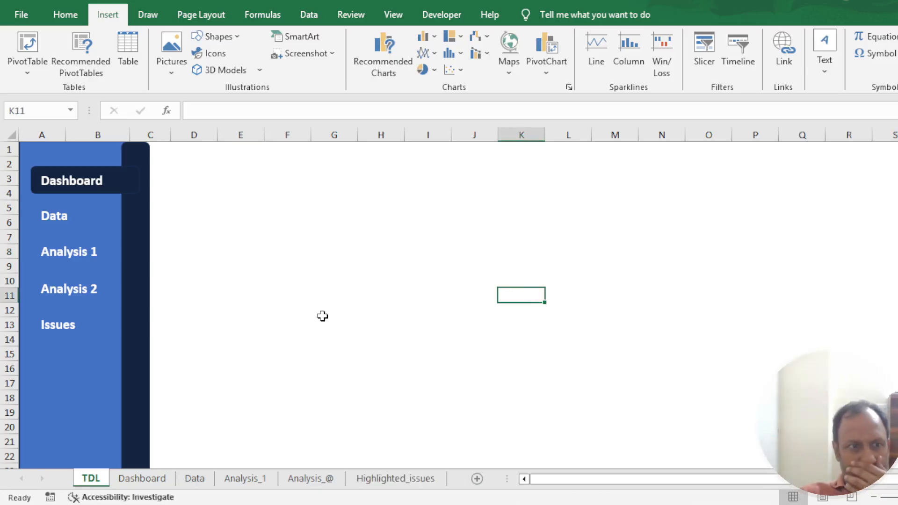
- Test the navigation links in order from the TDL sheet: Dashboard, Data, Analysis 1, Analysis 2 and Issues, ending back on Dashboard
click(73, 187)
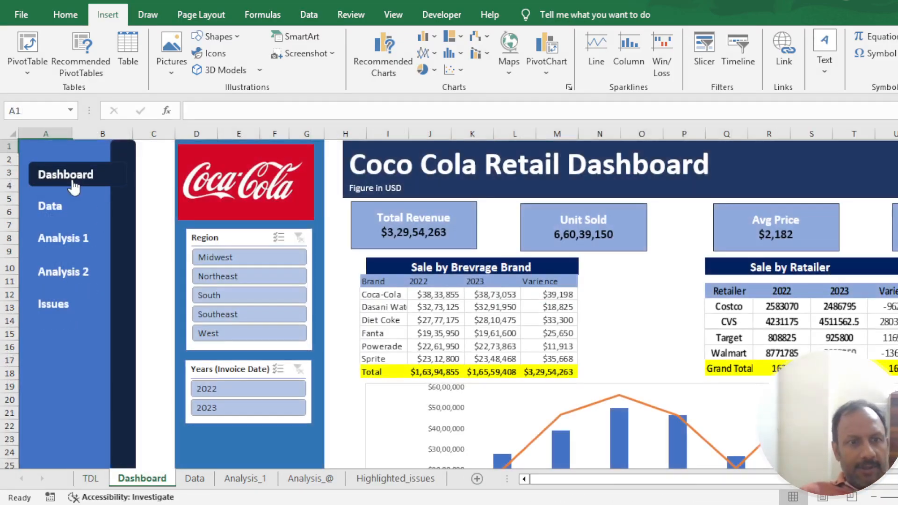
click(53, 210)
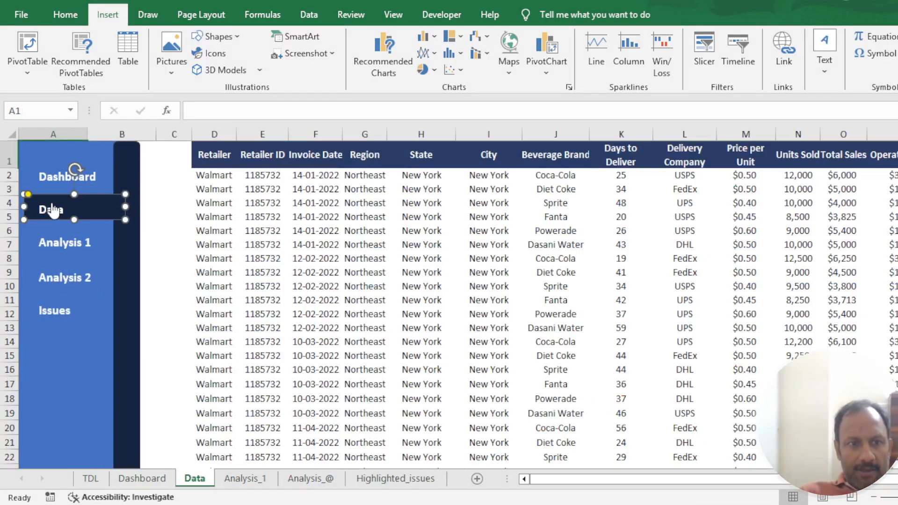
click(69, 253)
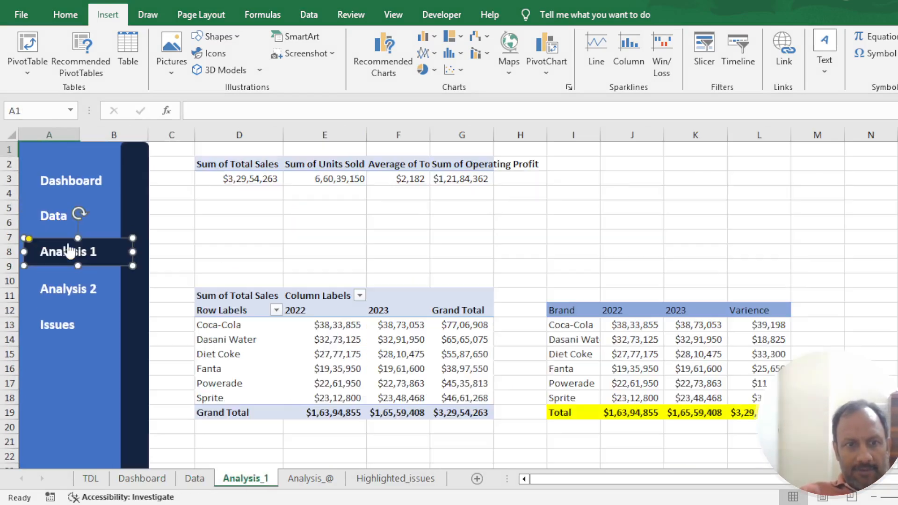
click(82, 303)
click(65, 335)
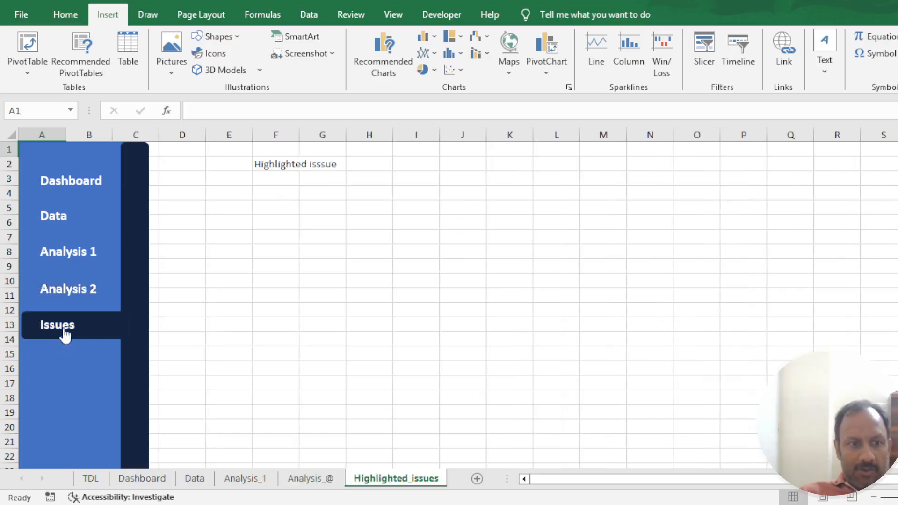
click(63, 177)
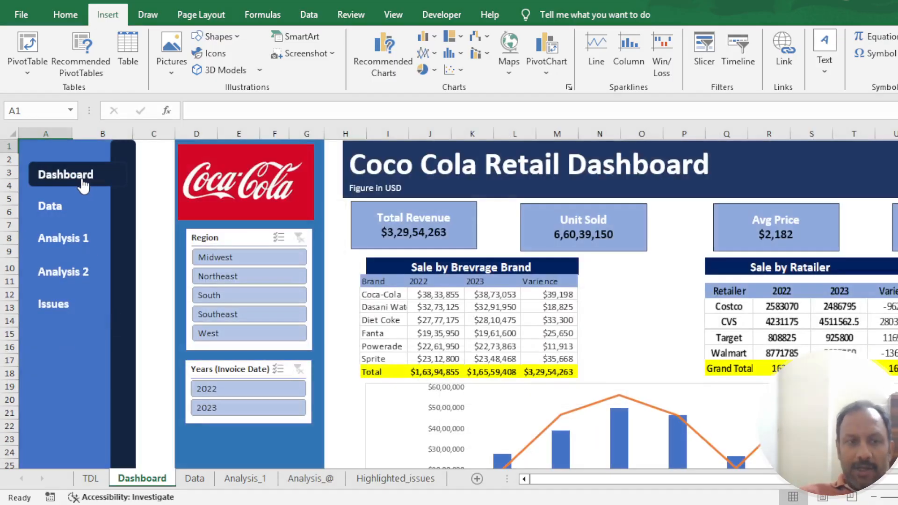
- Test the navigation links out of order, going from Dashboard to Analysis 1, Data and Issues, and back to Dashboard
click(66, 239)
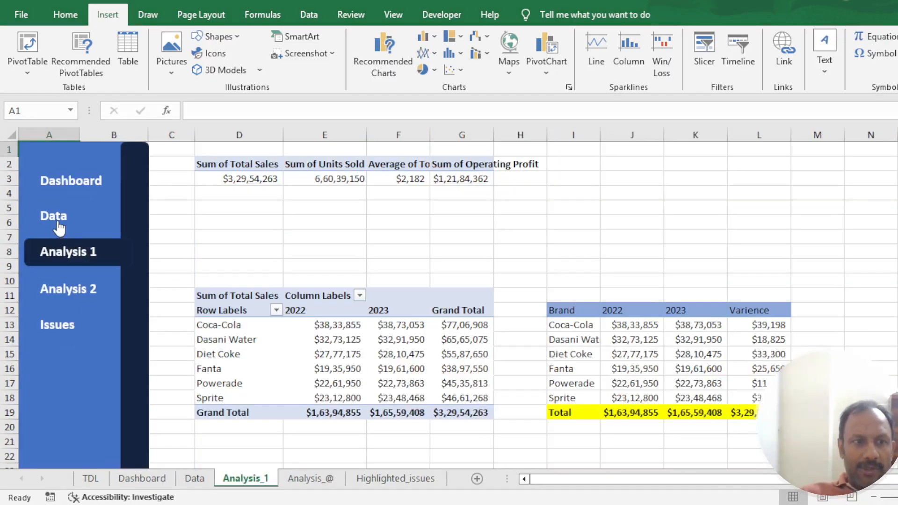
click(60, 220)
click(67, 309)
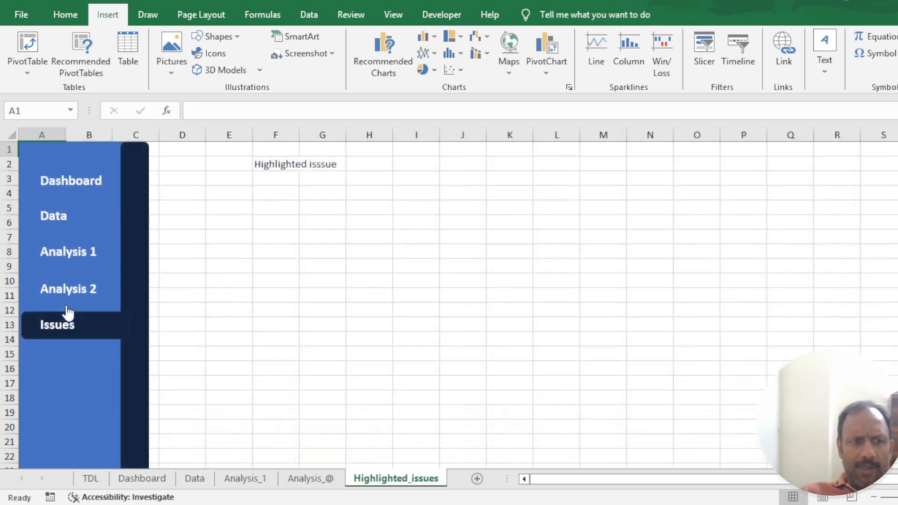
click(73, 184)
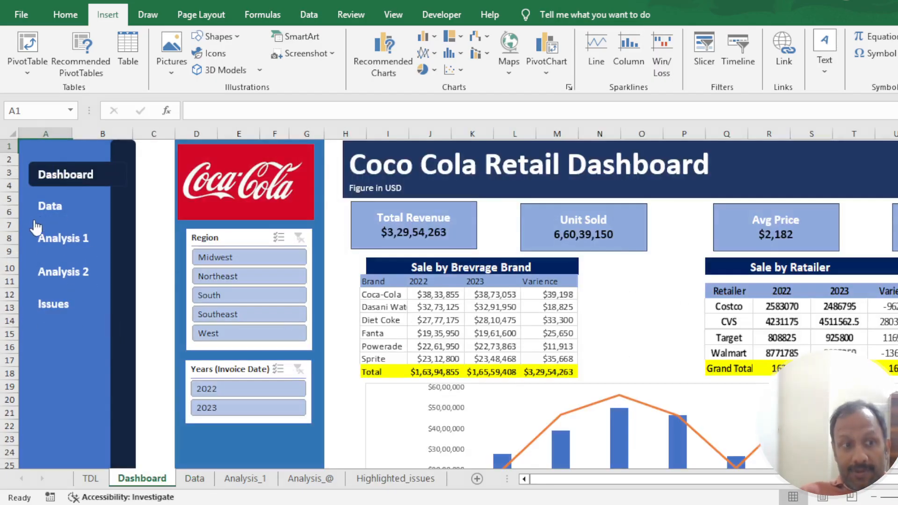
- Follow the navigation links from Data through Analysis 1 and Analysis 2 to Issues, and return in reverse order to Dashboard
click(47, 210)
click(76, 244)
click(82, 295)
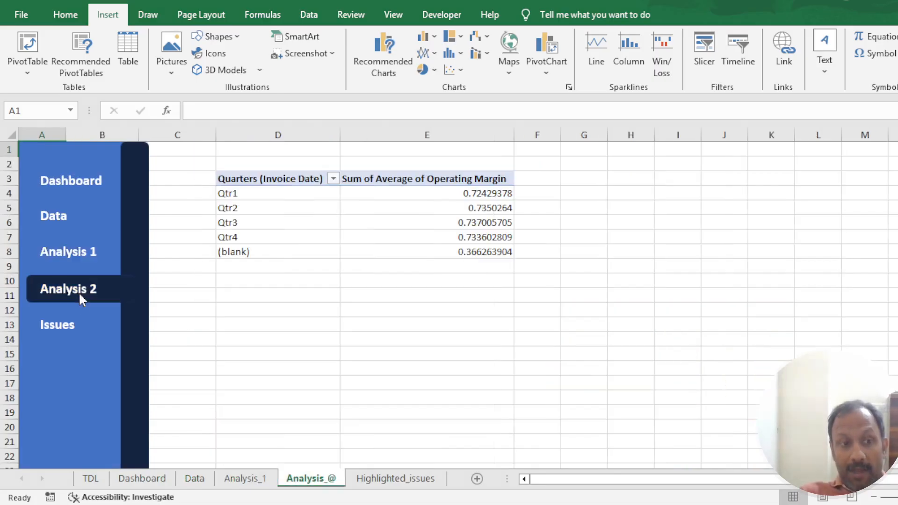
click(74, 325)
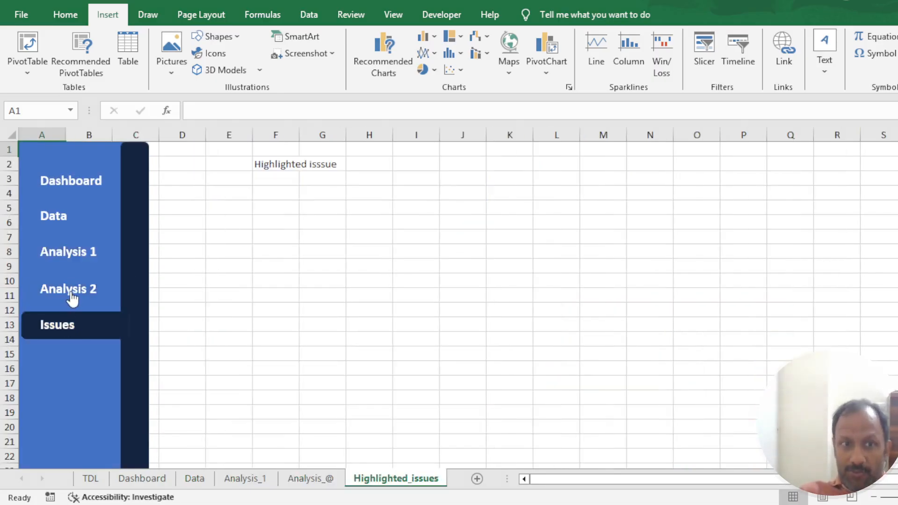
click(72, 299)
click(72, 265)
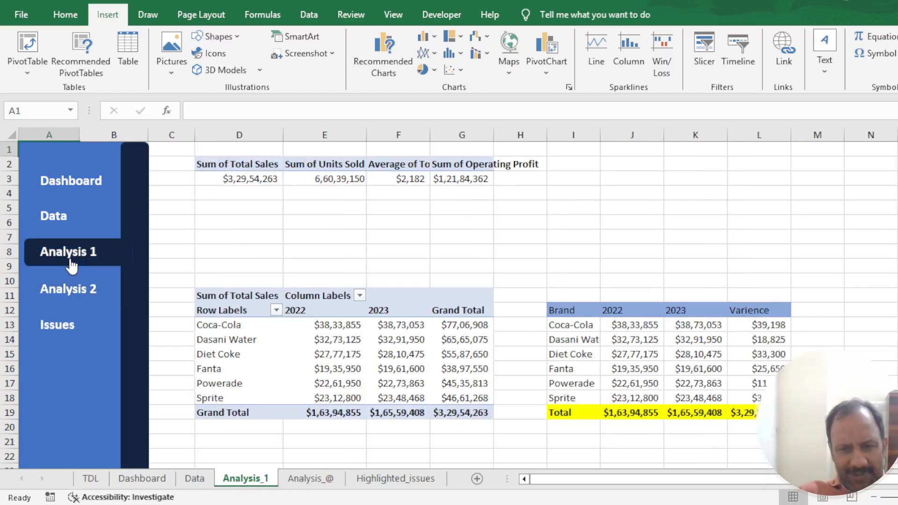
click(70, 216)
click(77, 184)
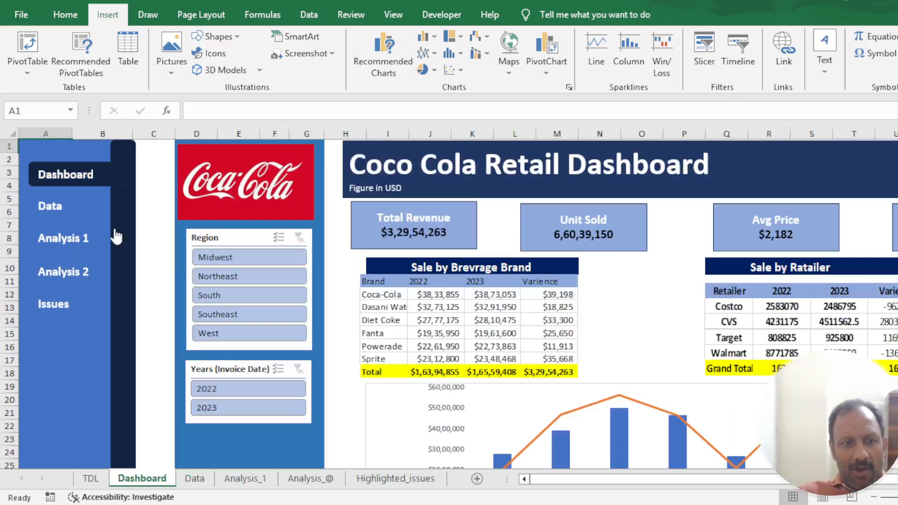
- Run through the Data, Analysis 1, Analysis 2 and Issues links once more and return to the Dashboard sheet
click(52, 207)
click(61, 239)
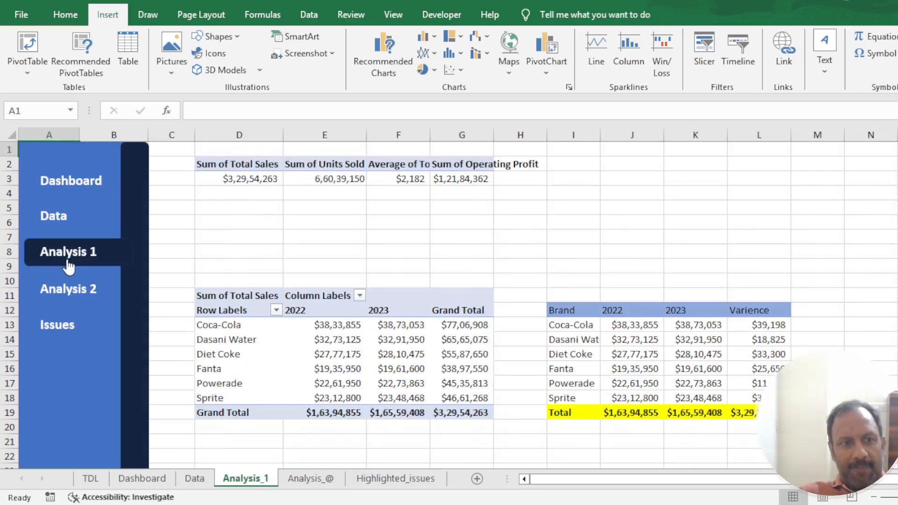
click(69, 285)
click(72, 328)
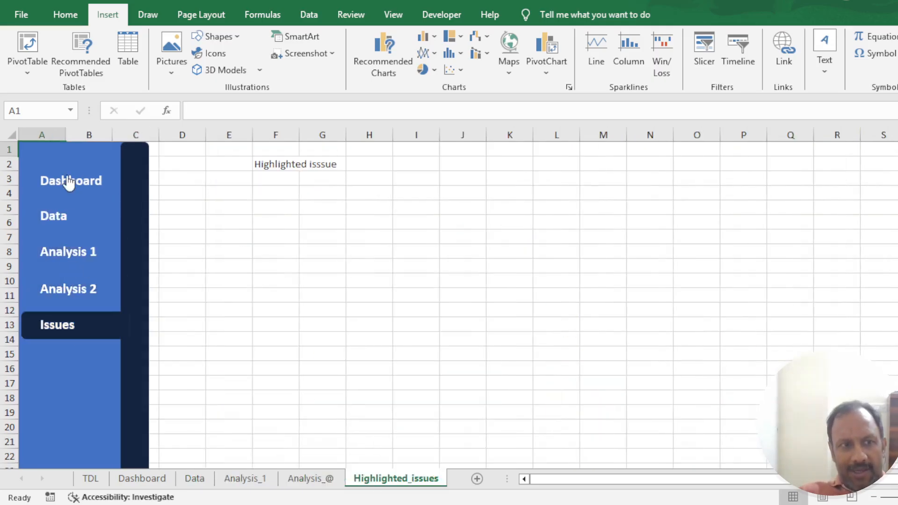
click(66, 181)
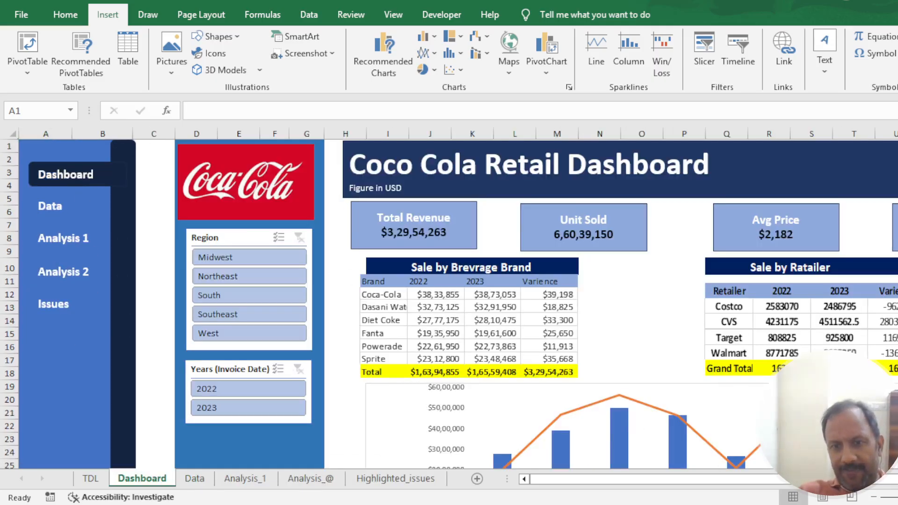